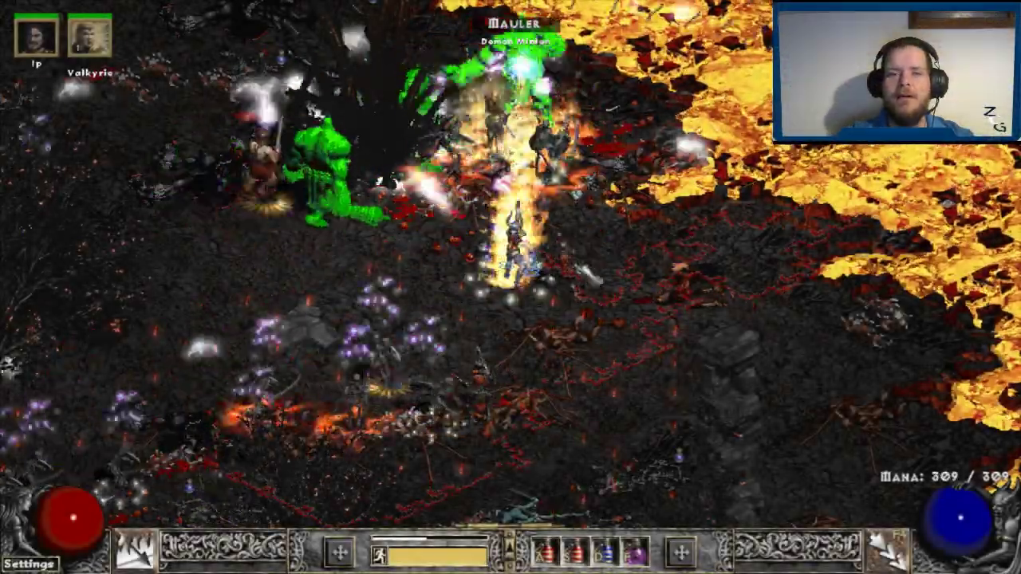
# Move and attack through the monster horde, running out of the poison toward the fight
pyautogui.click(587, 274)
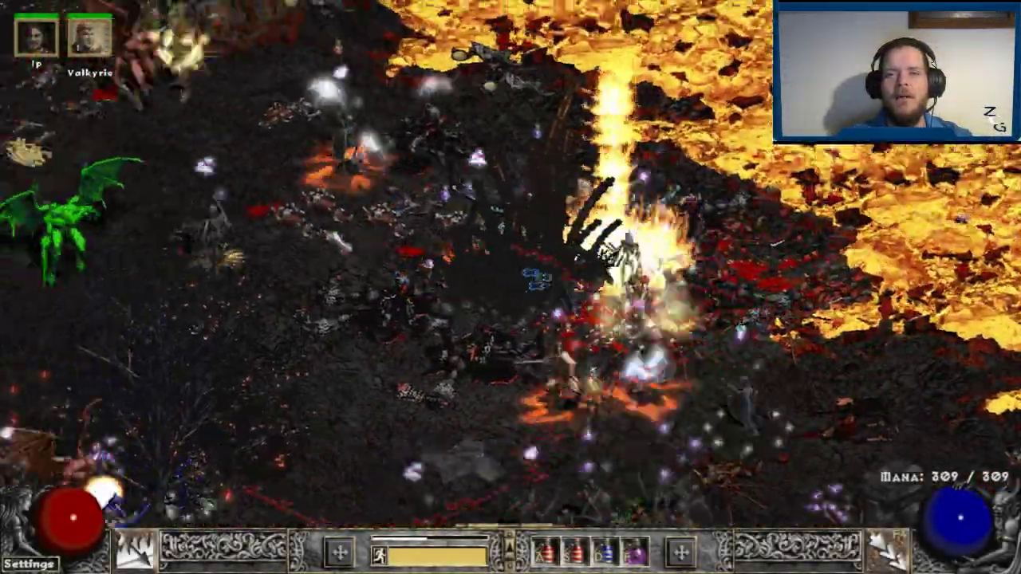
pyautogui.click(682, 397)
pyautogui.click(568, 292)
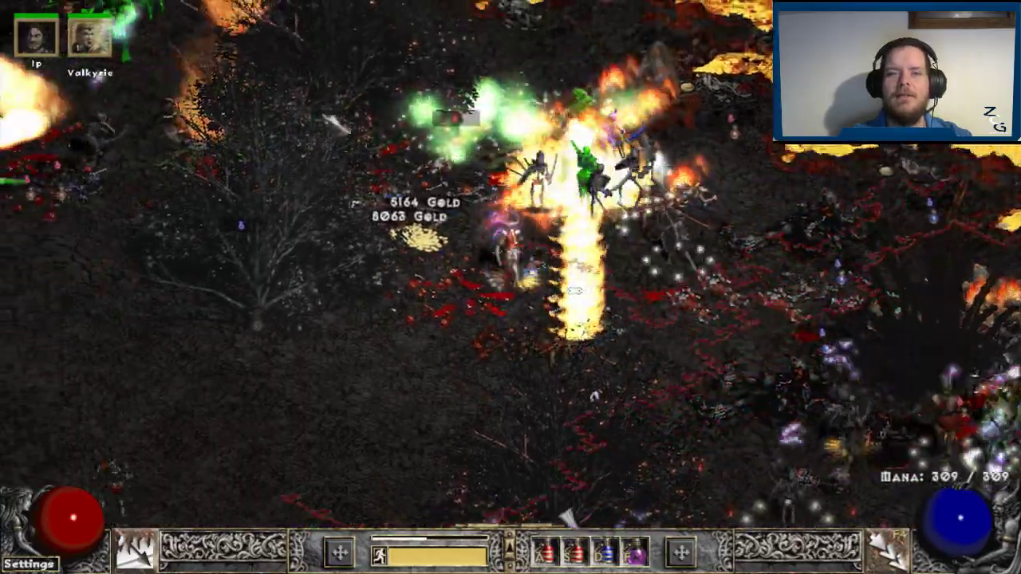
pyautogui.click(594, 394)
pyautogui.click(239, 430)
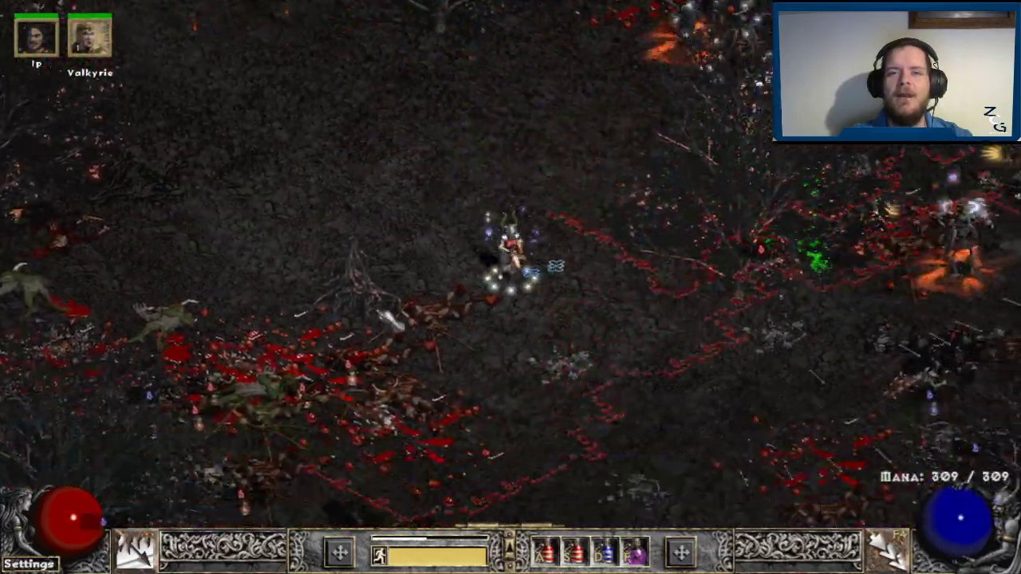
pyautogui.click(447, 200)
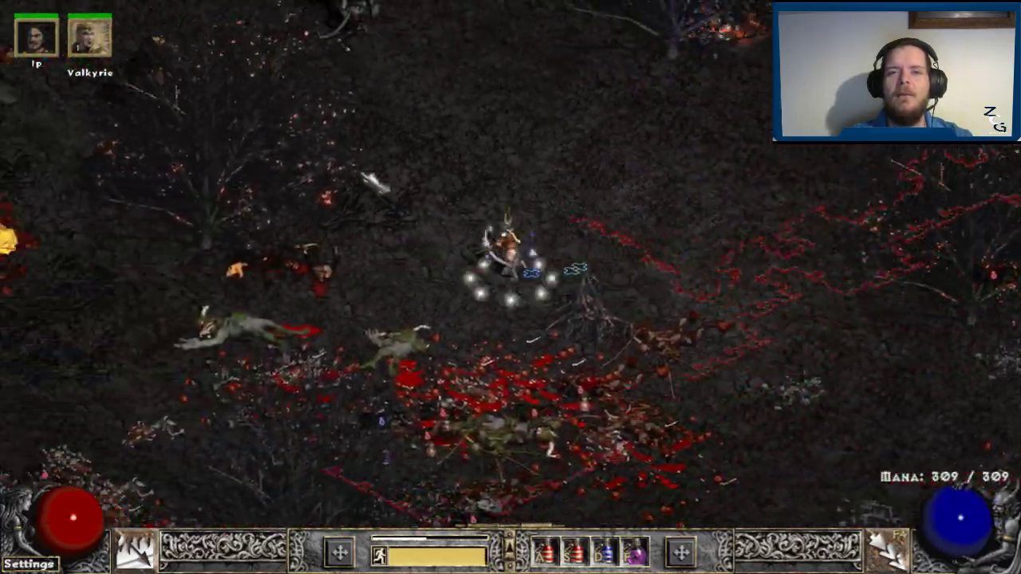
pyautogui.click(411, 192)
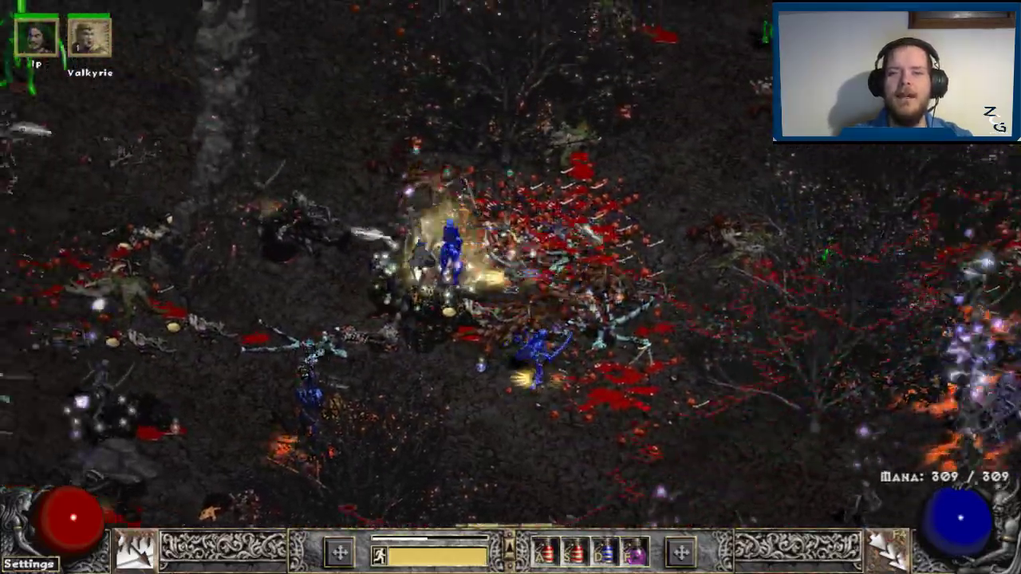
# Cast spells at the surrounding monsters while advancing toward the lava field
pyautogui.rightClick(686, 167)
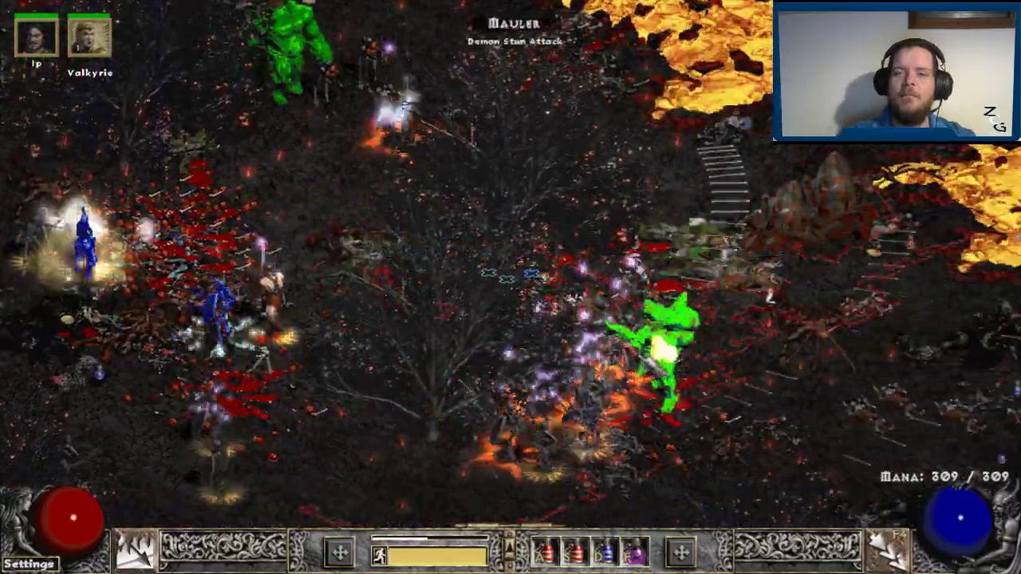
pyautogui.rightClick(508, 277)
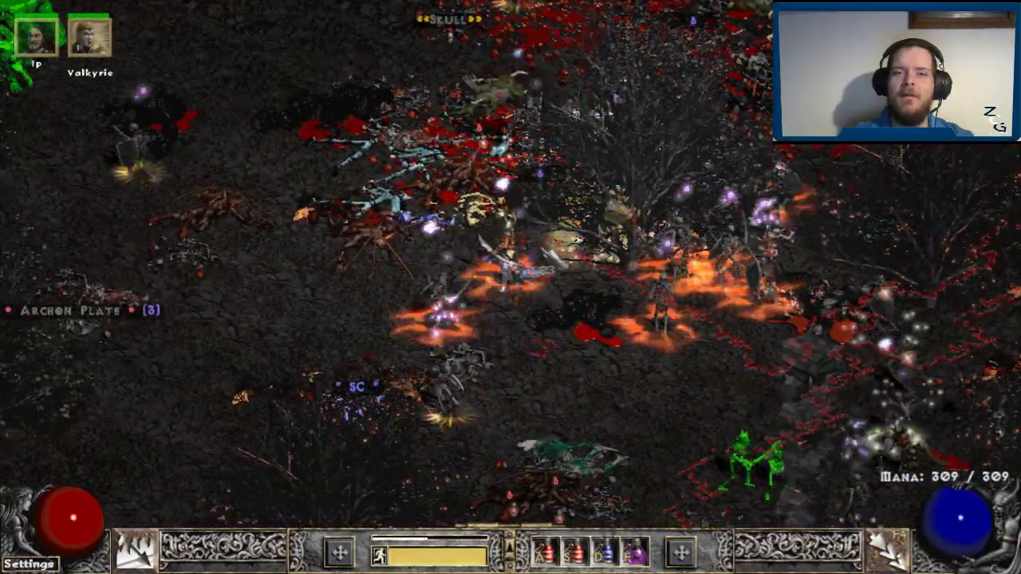
pyautogui.rightClick(391, 287)
pyautogui.rightClick(391, 287)
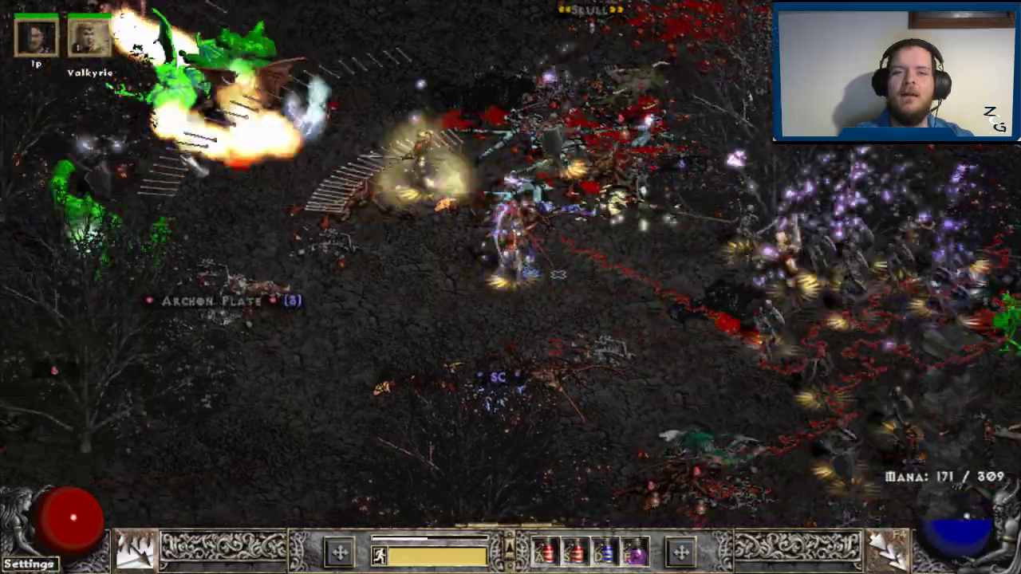
pyautogui.rightClick(511, 159)
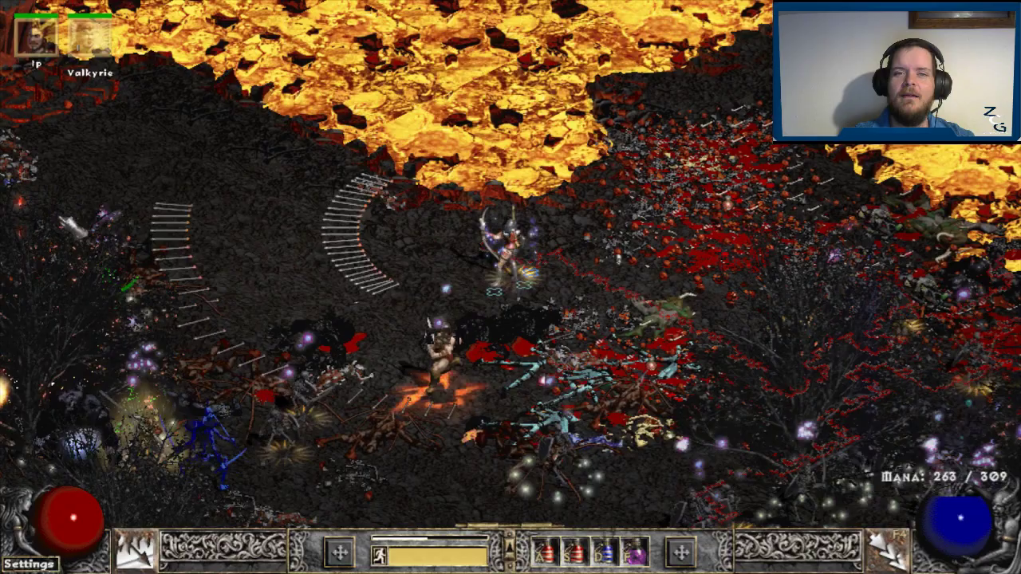
pyautogui.rightClick(399, 271)
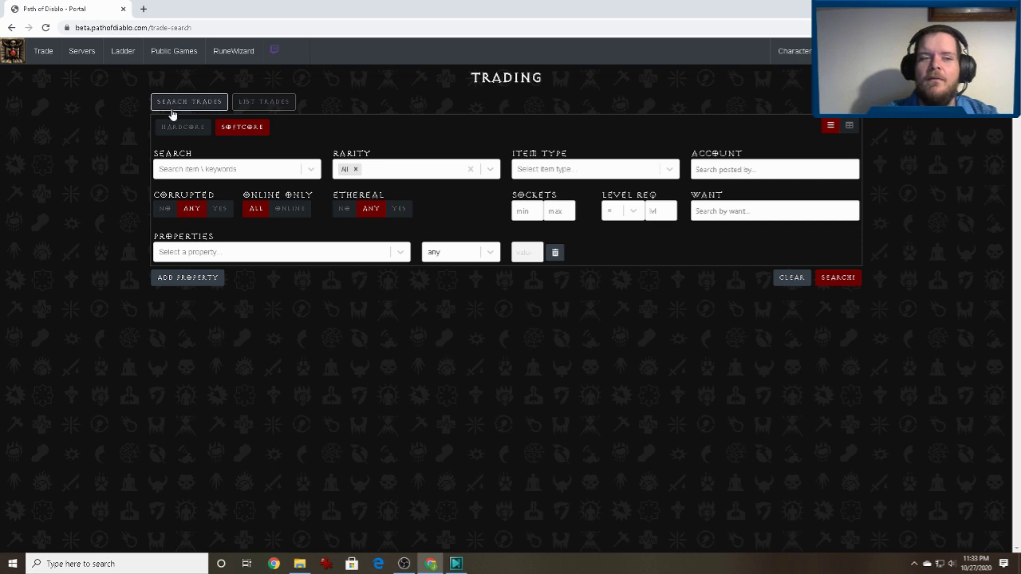
# Enter 'charm' as the trade search keyword
pyautogui.click(179, 171)
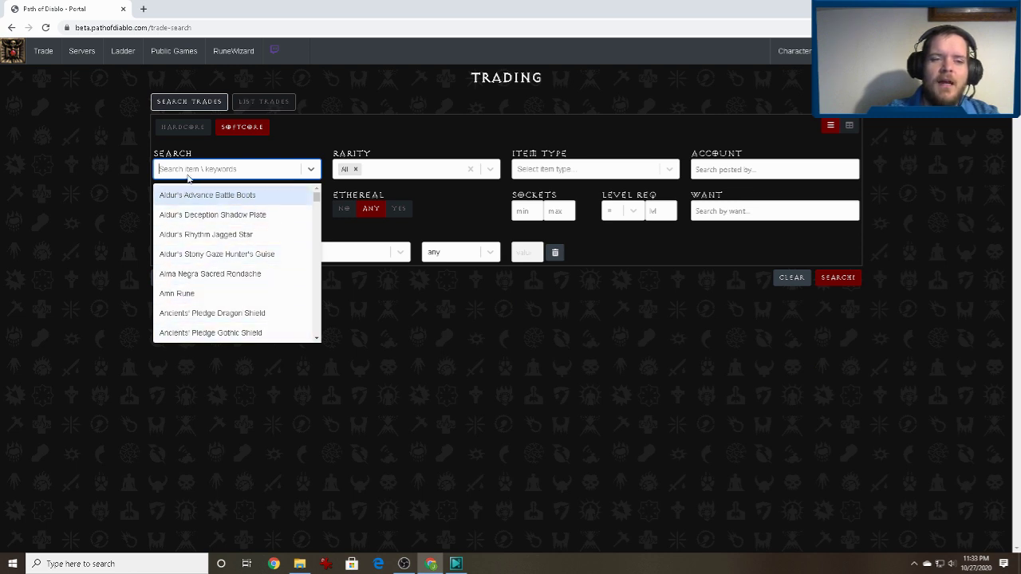
pyautogui.click(180, 171)
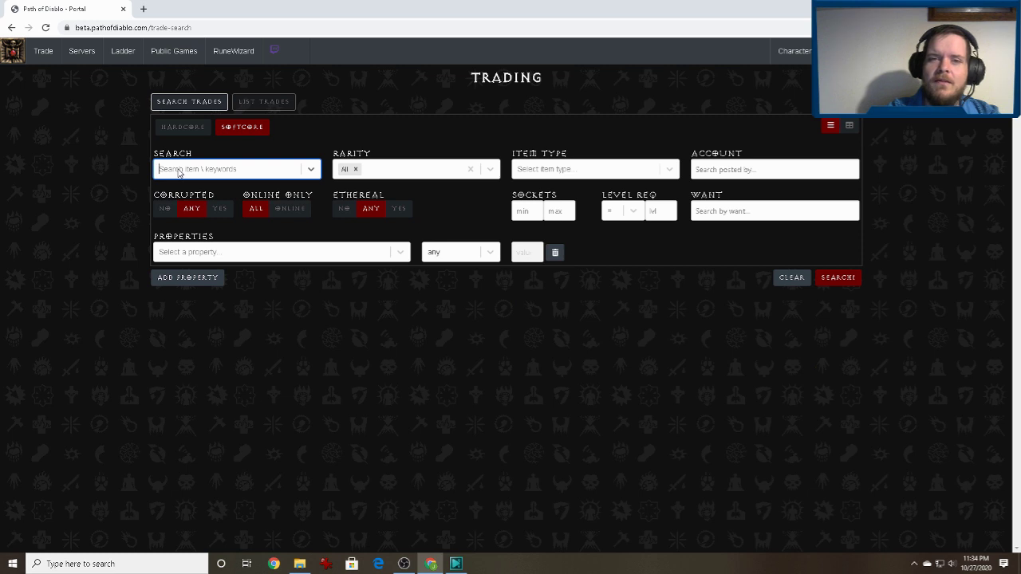
pyautogui.write('charm')
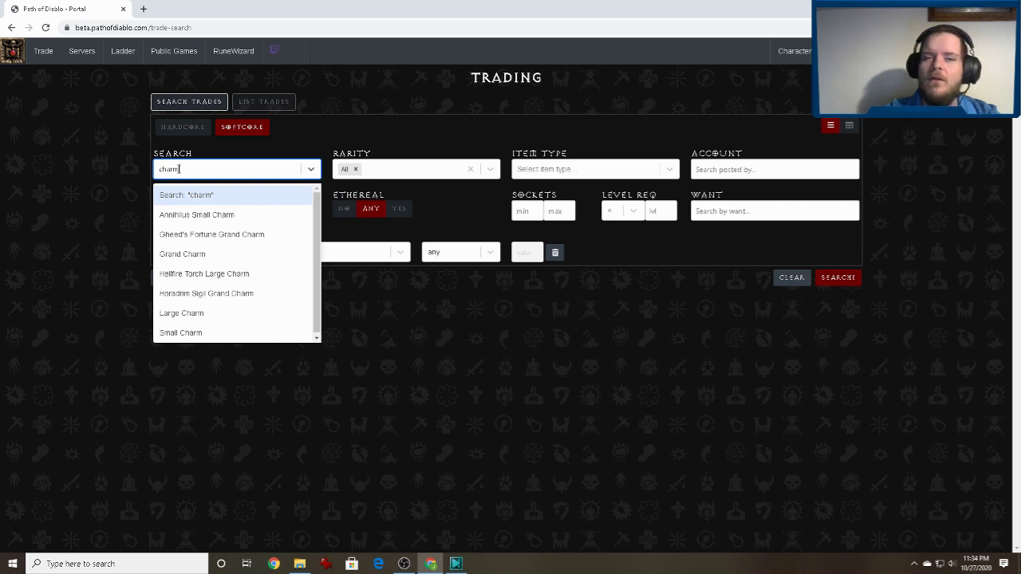
pyautogui.press('Return')
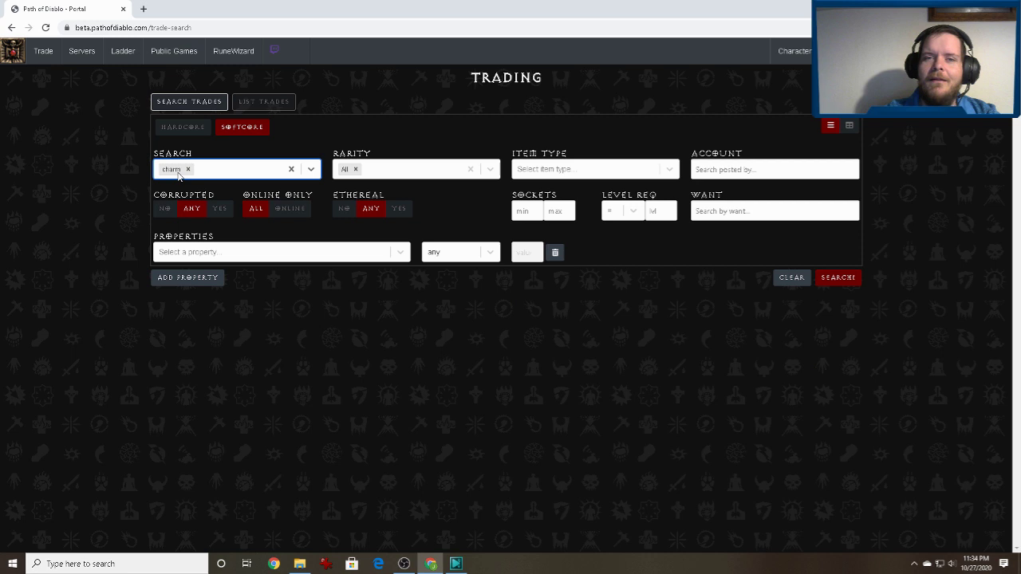
# Add a +XX to Combat Skills (Paladin Only) property filter
pyautogui.click(198, 253)
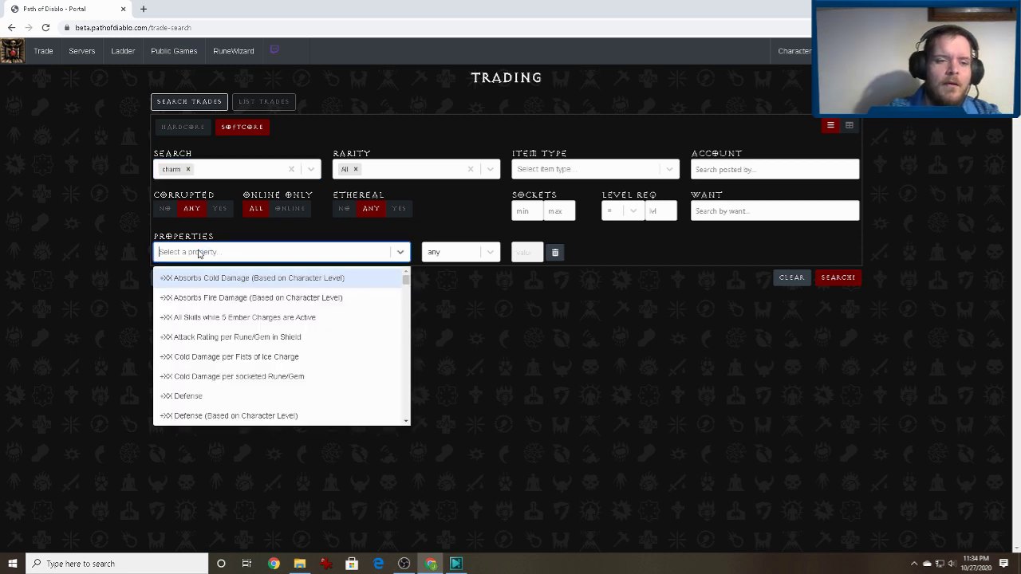
pyautogui.write('pal')
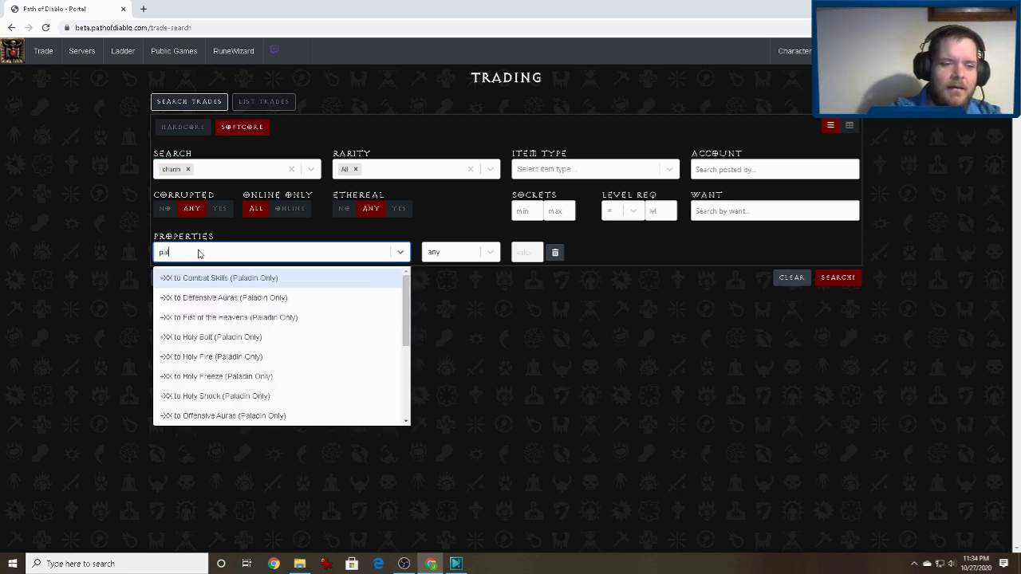
pyautogui.write('adin co')
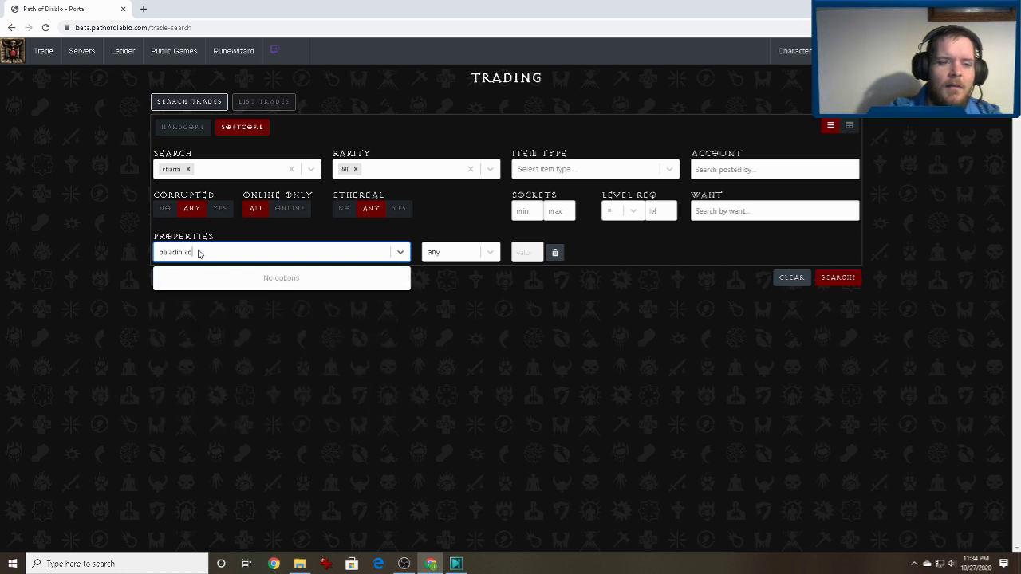
pyautogui.press('BackSpace')
pyautogui.press('BackSpace')
pyautogui.press('BackSpace')
pyautogui.press('BackSpace')
pyautogui.press('BackSpace')
pyautogui.press('BackSpace')
pyautogui.press('BackSpace')
pyautogui.press('BackSpace')
pyautogui.press('BackSpace')
pyautogui.press('BackSpace')
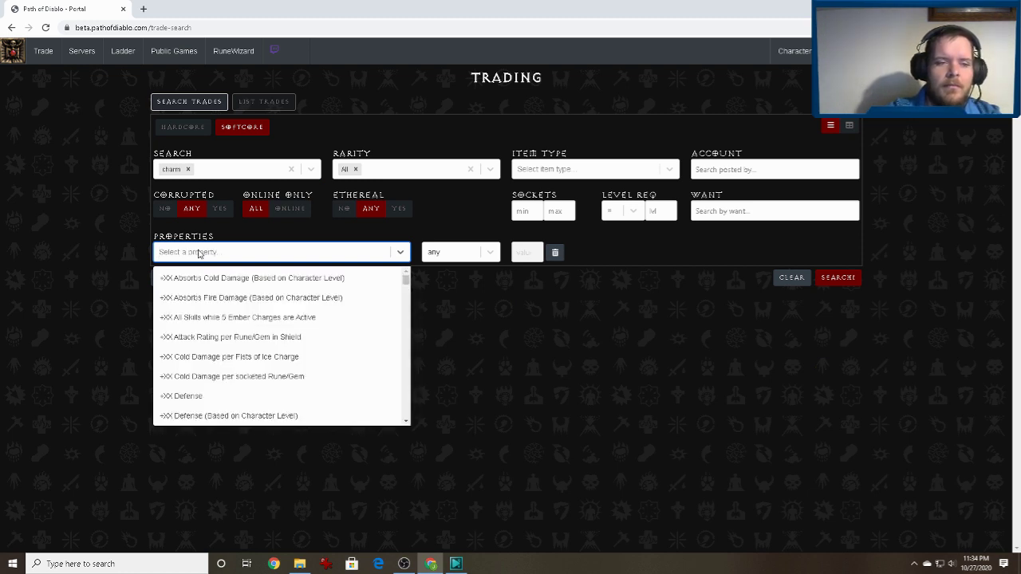
pyautogui.write('comba')
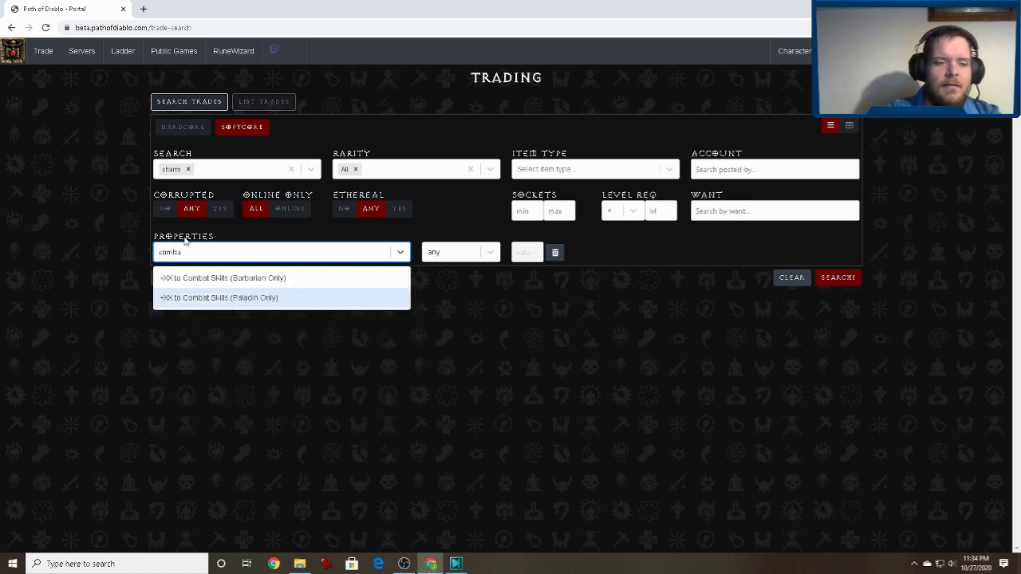
pyautogui.click(227, 299)
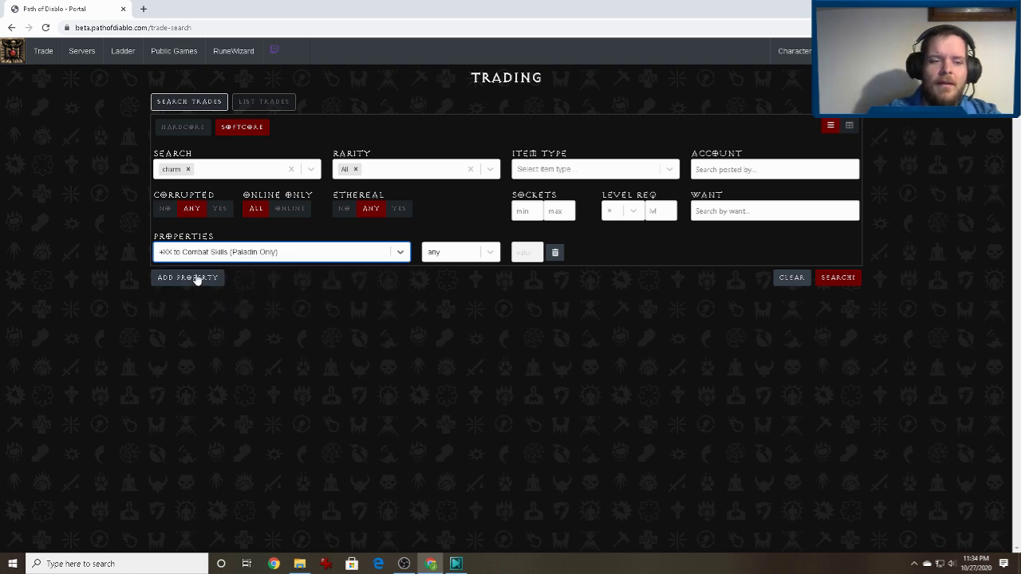
# Add a second property filter for +XX to Life with the >= comparator
pyautogui.click(192, 281)
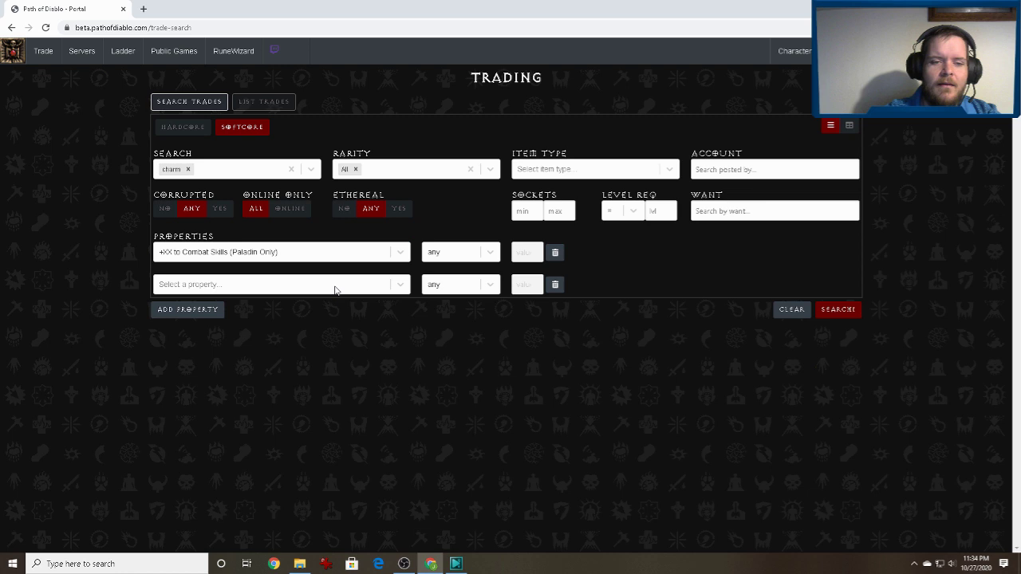
pyautogui.click(328, 286)
pyautogui.write('life')
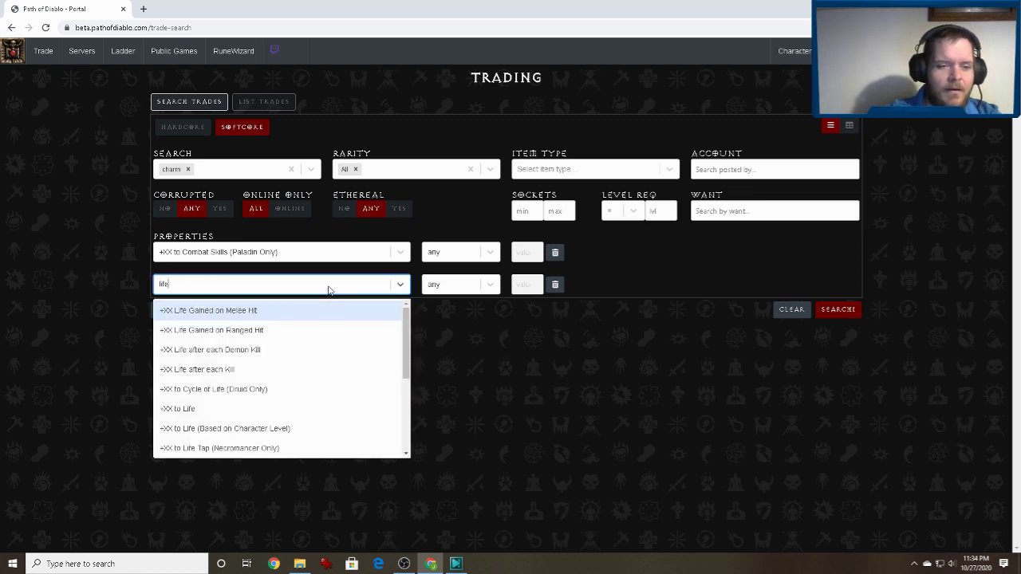
pyautogui.click(189, 409)
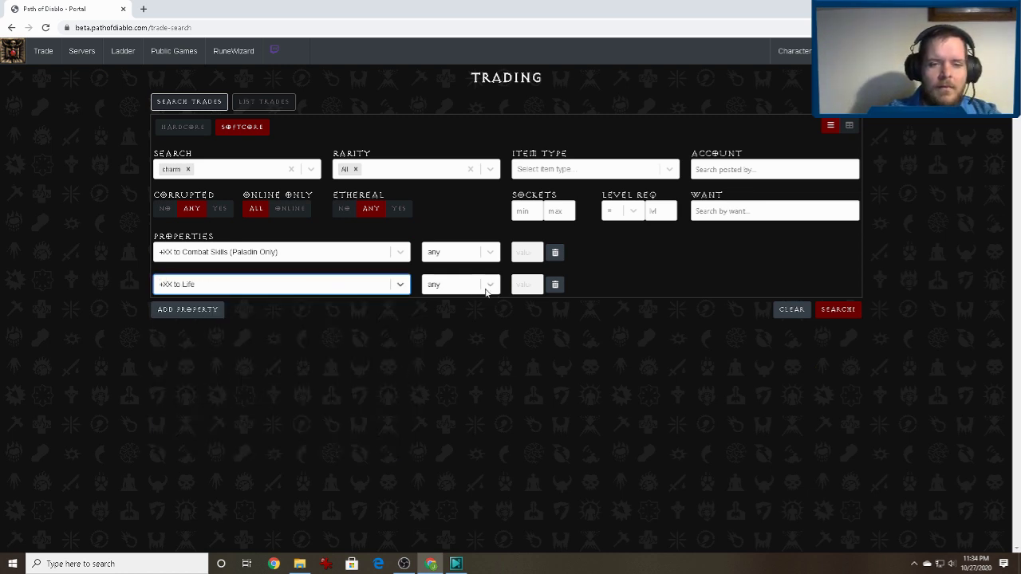
pyautogui.click(493, 285)
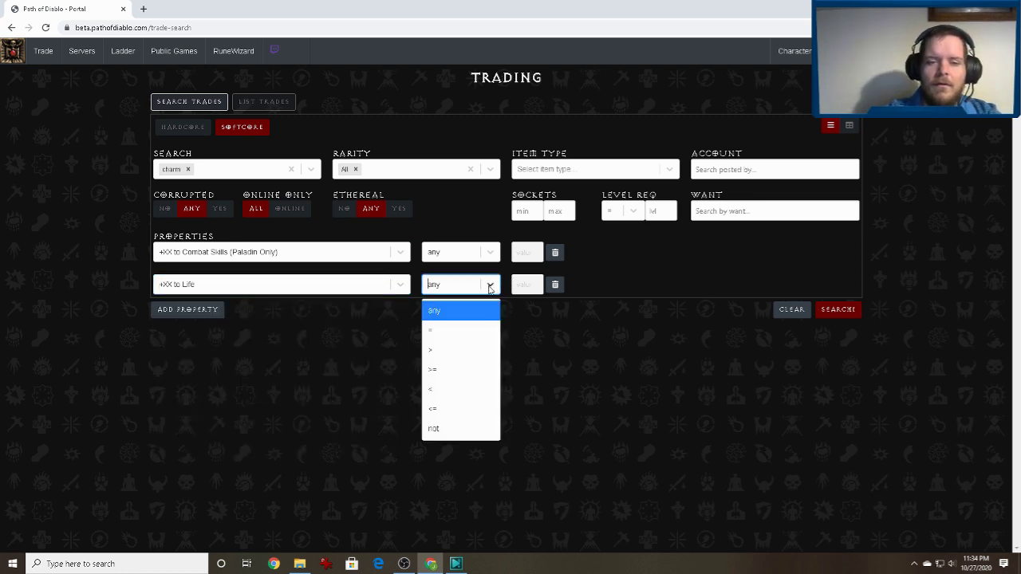
pyautogui.click(461, 371)
pyautogui.click(523, 284)
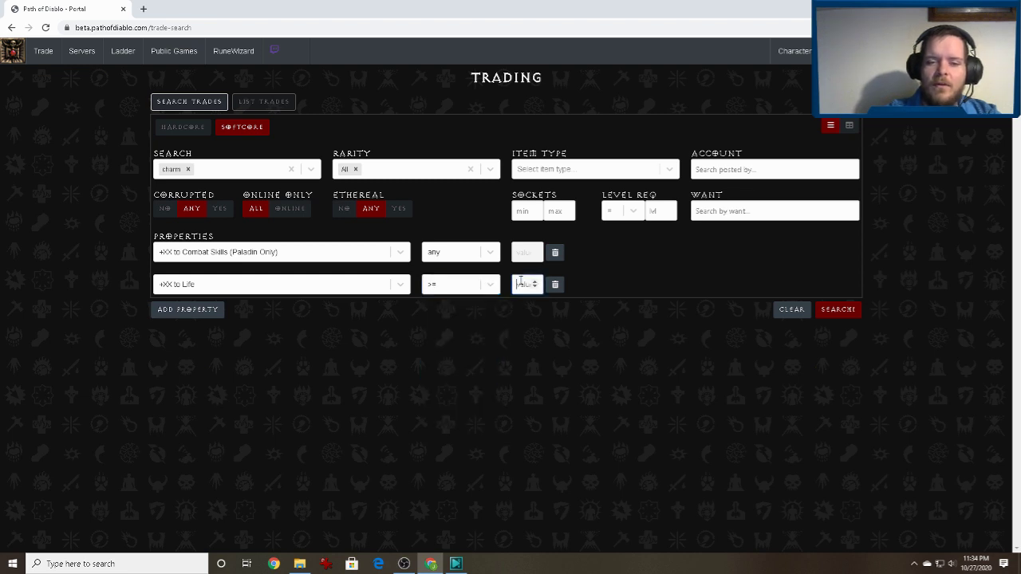
# Set the Life minimum to 20 and add a third row capping +XX to Life at <= 30
pyautogui.write('20')
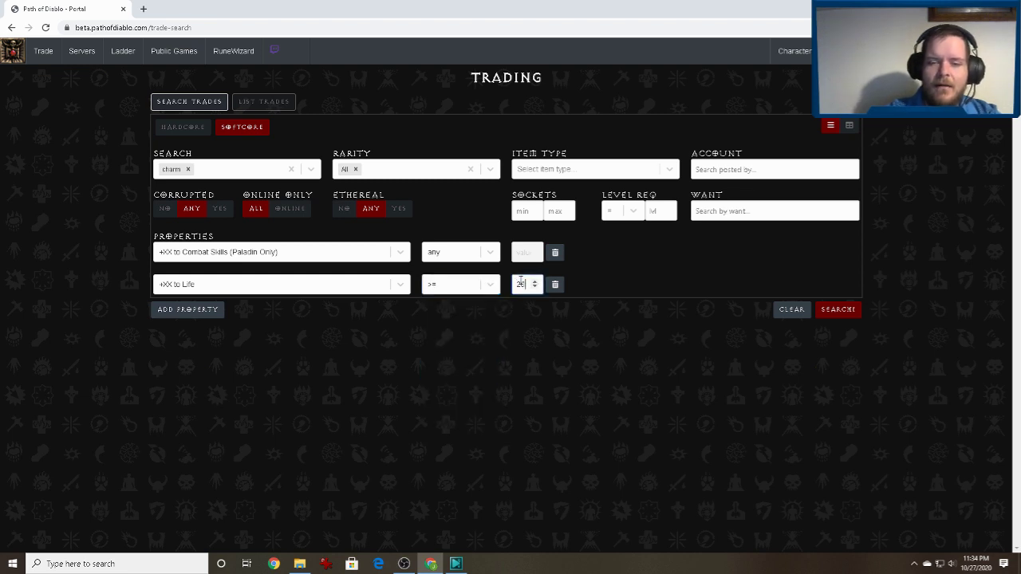
pyautogui.click(203, 311)
pyautogui.click(185, 315)
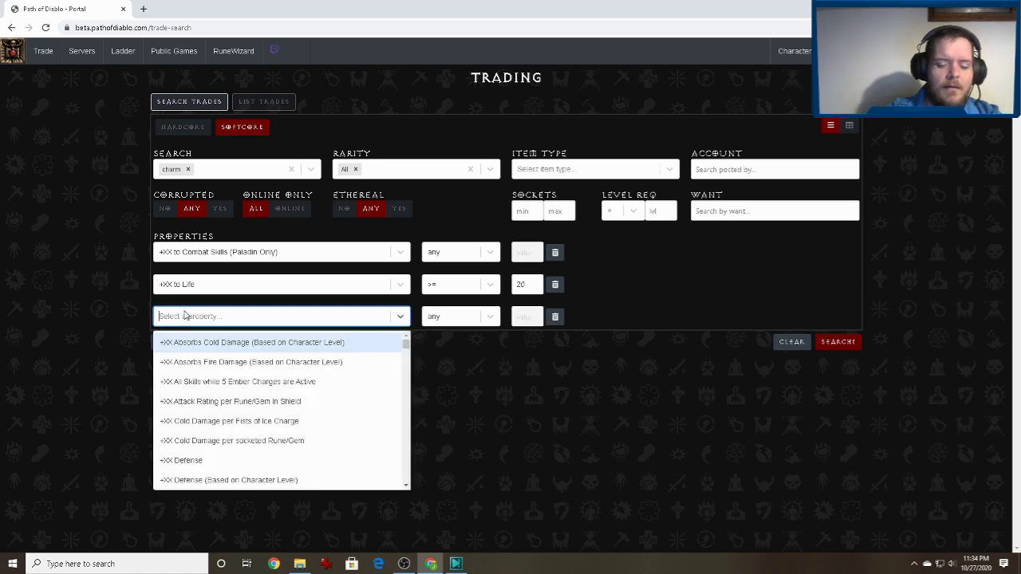
pyautogui.write('l')
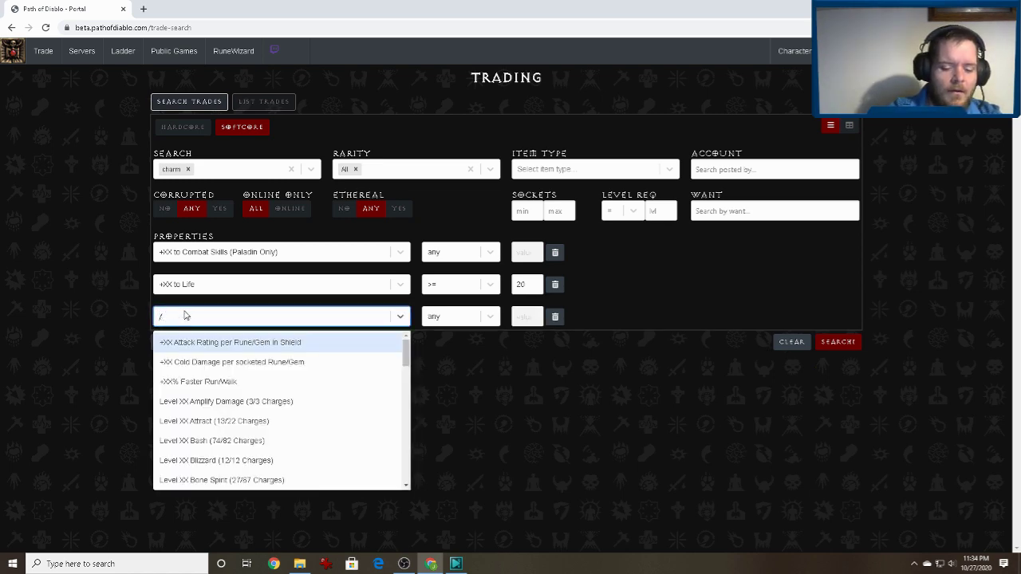
pyautogui.write('ife')
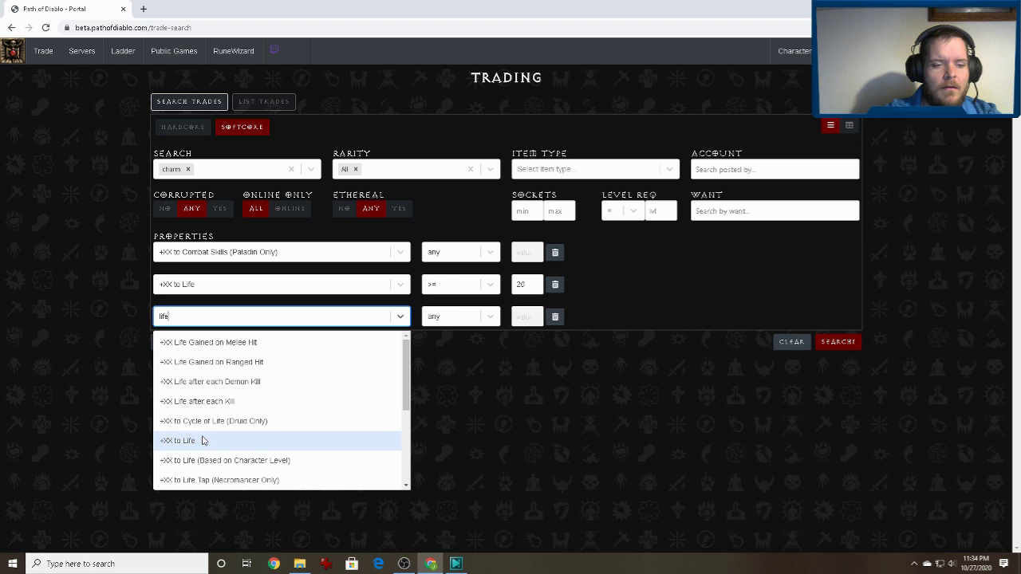
pyautogui.click(268, 440)
pyautogui.click(490, 317)
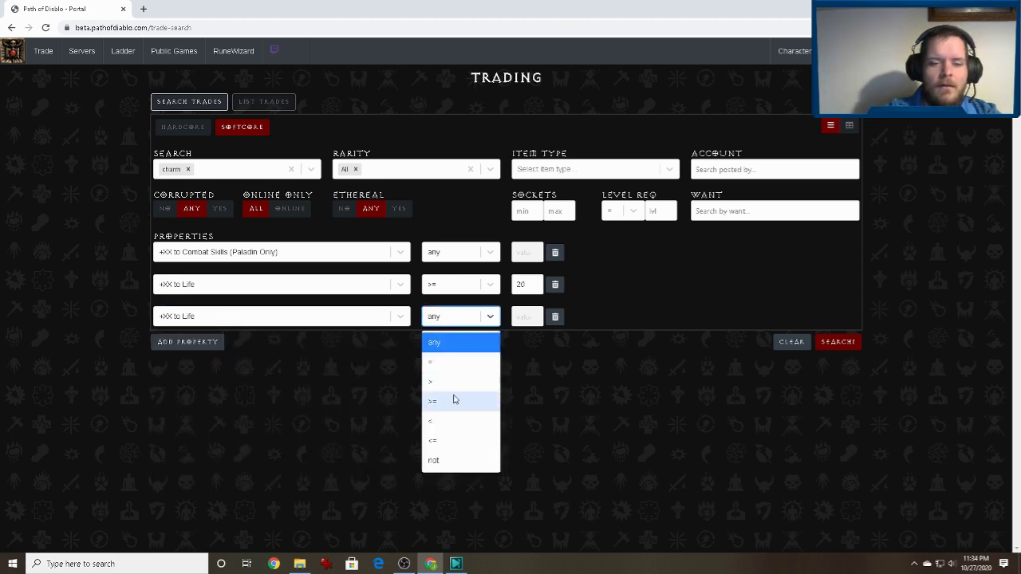
pyautogui.click(449, 440)
pyautogui.click(527, 316)
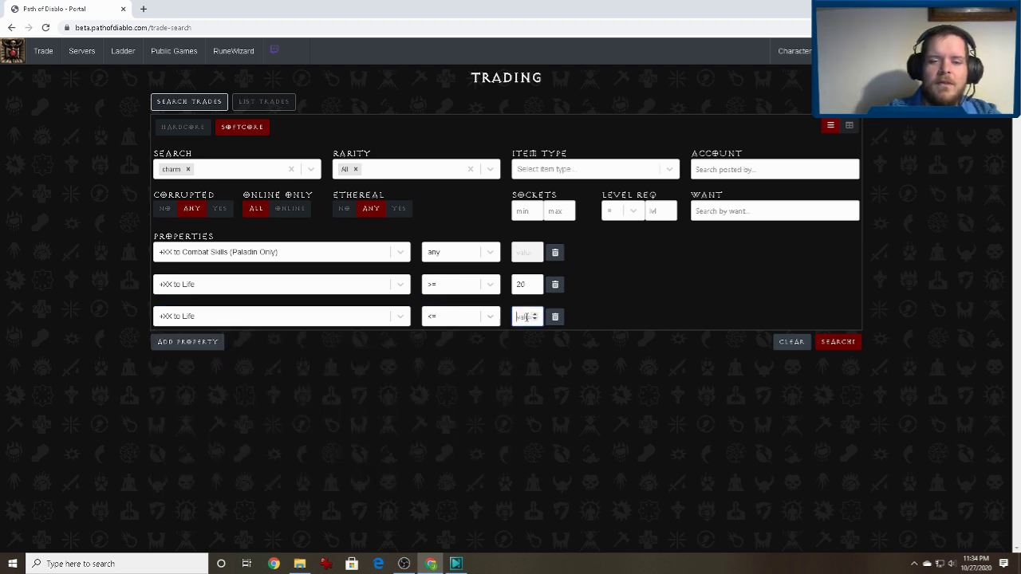
pyautogui.write('30')
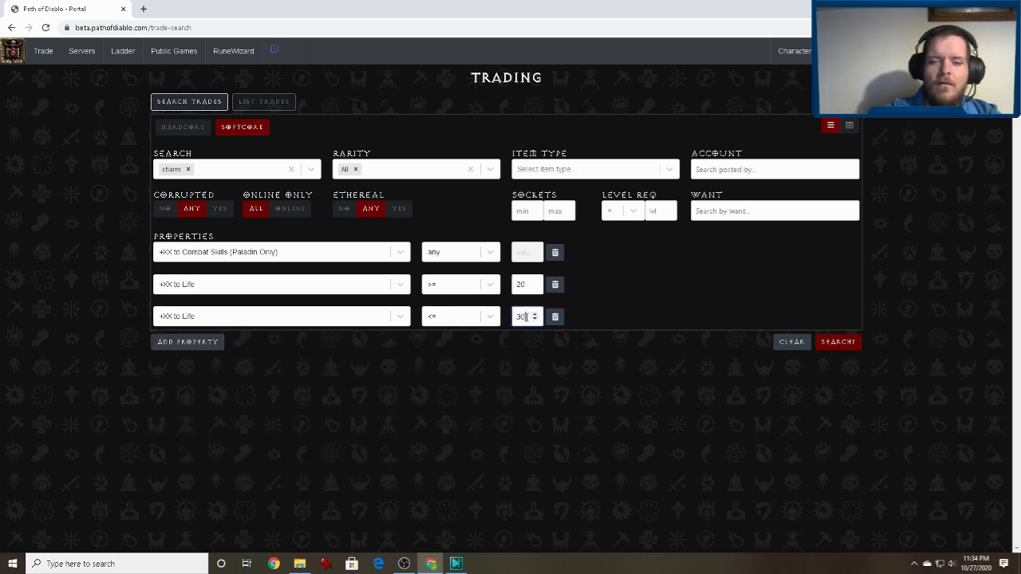
# Run the charm search and scroll through the matching Paladin combat-skill grand charm listings
pyautogui.click(839, 343)
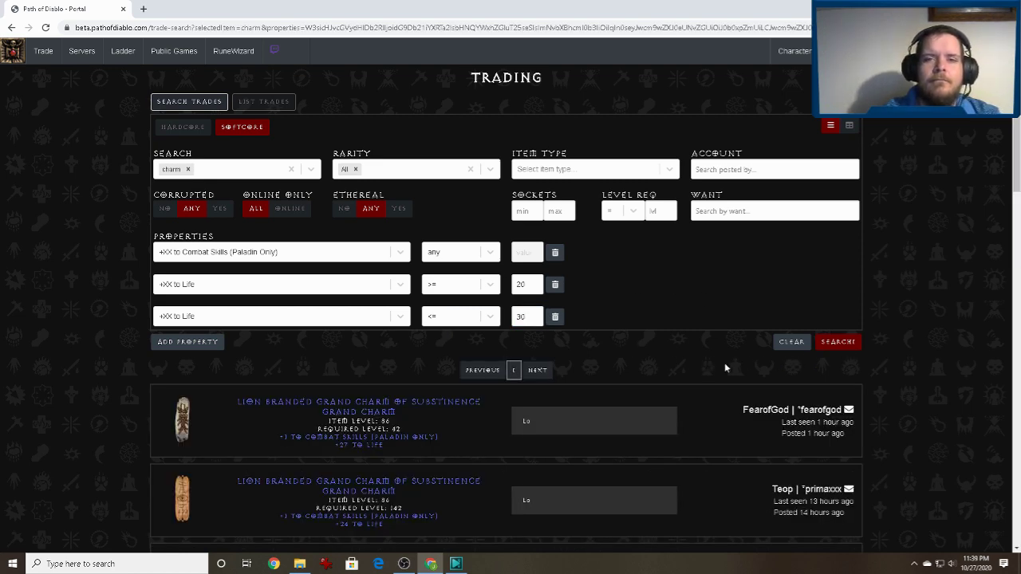
pyautogui.scroll(-1, 630, 422)
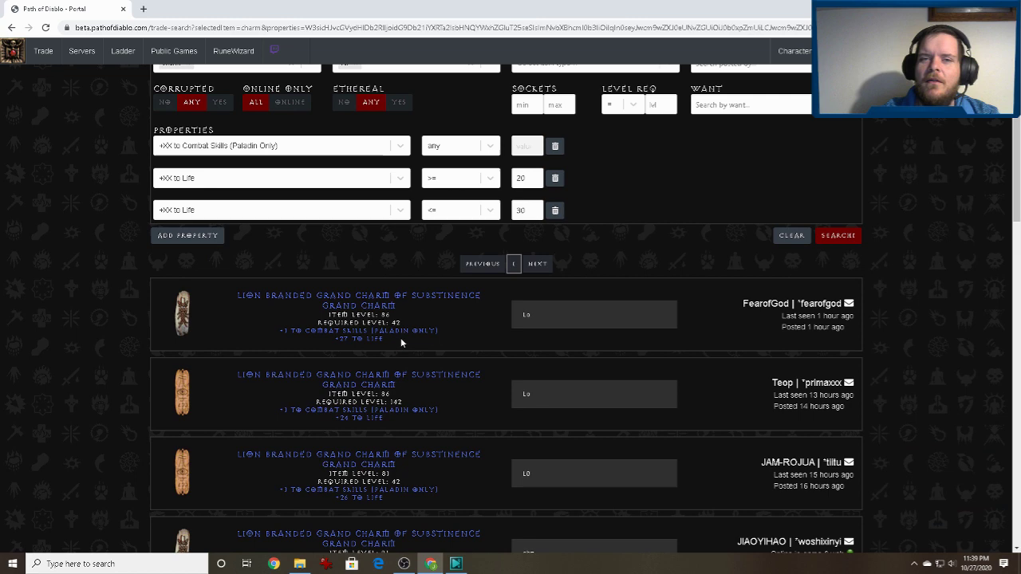
pyautogui.scroll(-1, 403, 342)
pyautogui.scroll(-1, 410, 356)
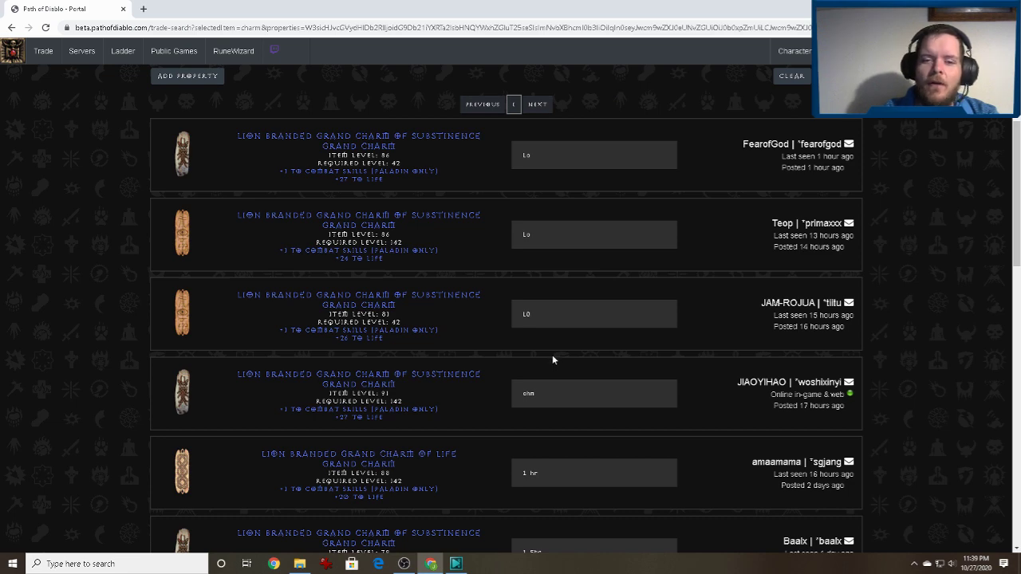
pyautogui.scroll(-1, 551, 355)
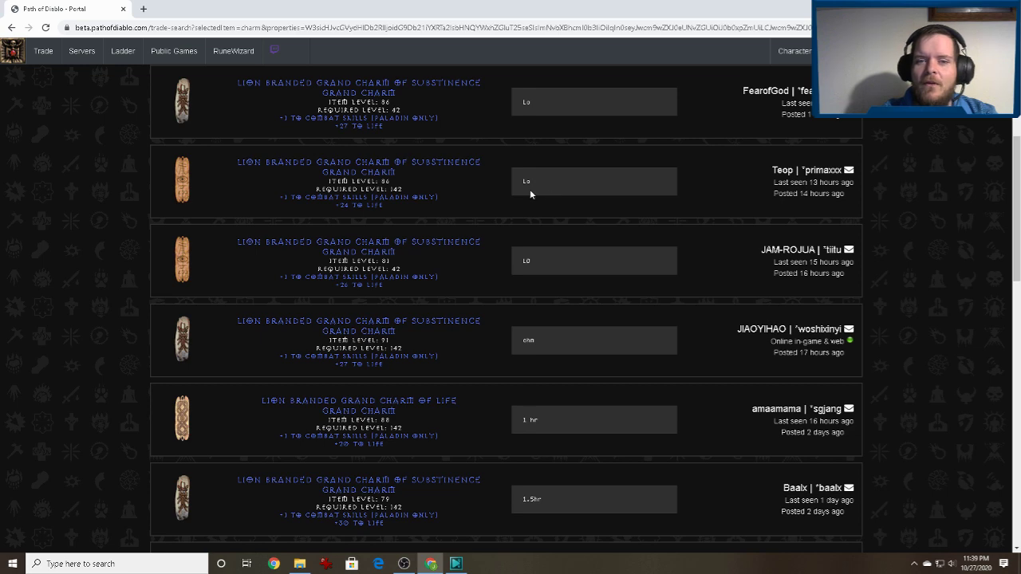
pyautogui.scroll(-3, 551, 216)
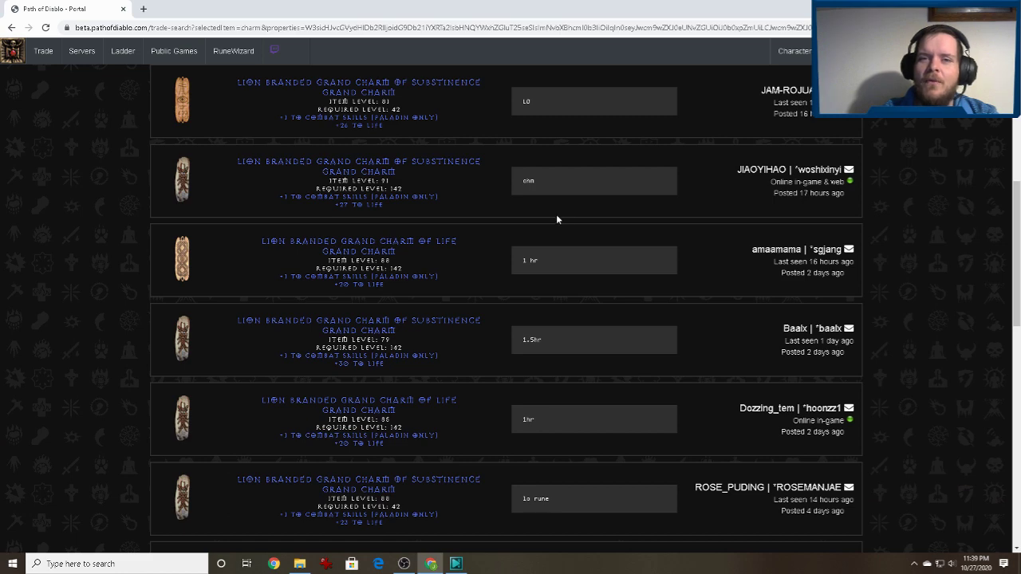
pyautogui.scroll(6, 550, 218)
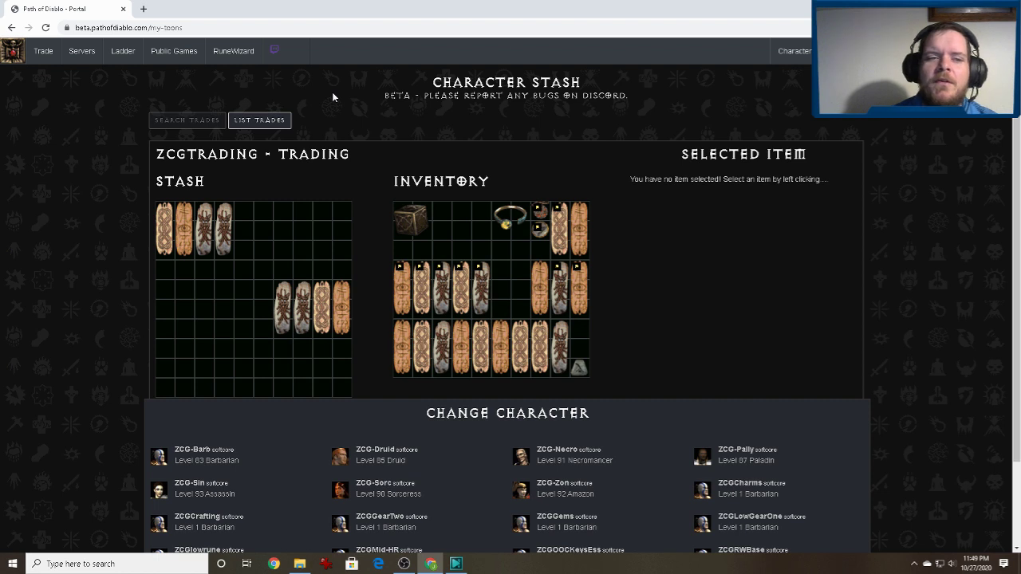
# Go to List Trades and load the trading character from the Change Character list
pyautogui.click(249, 126)
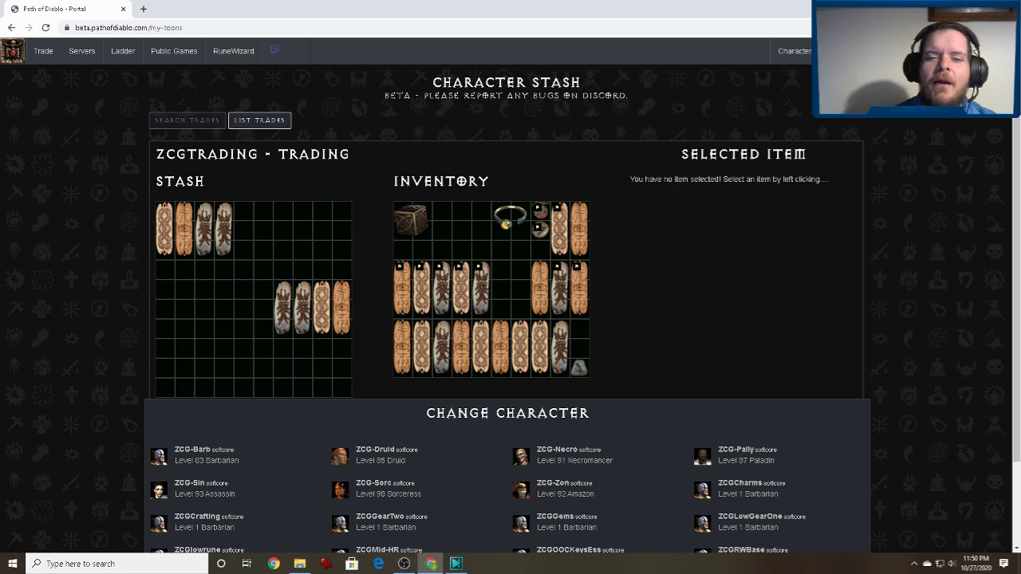
pyautogui.scroll(-1, 373, 207)
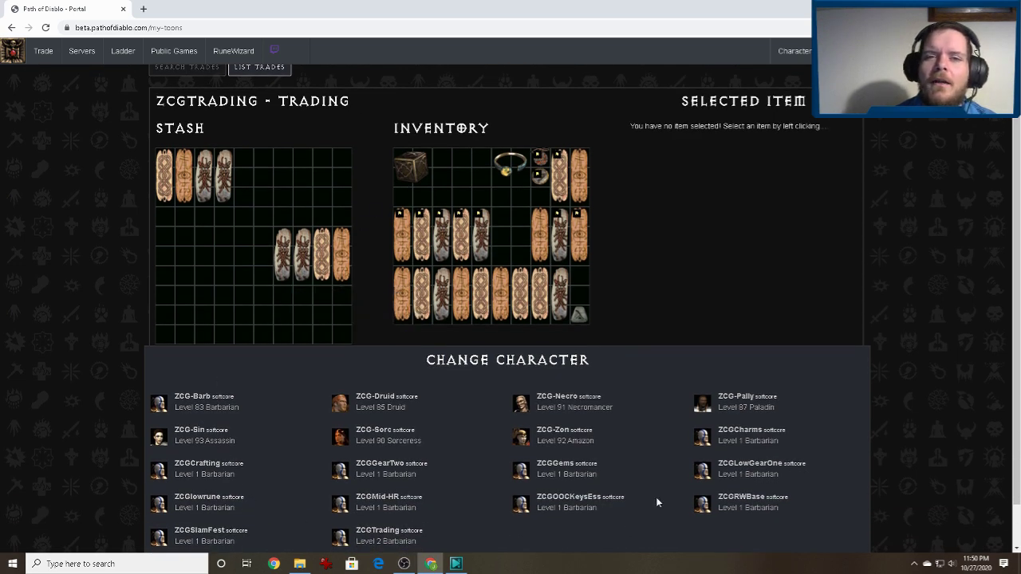
pyautogui.scroll(-1, 634, 493)
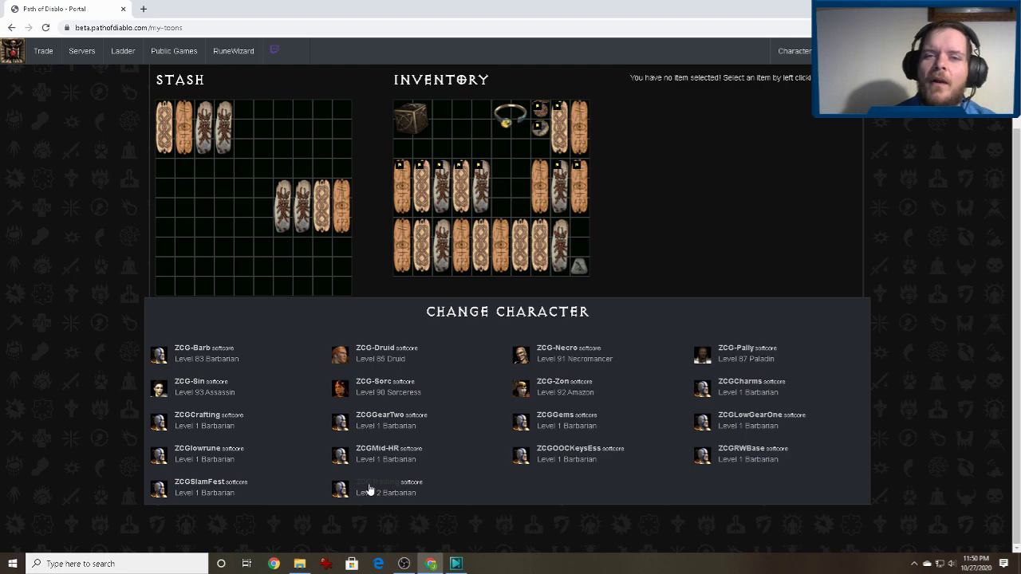
pyautogui.click(370, 489)
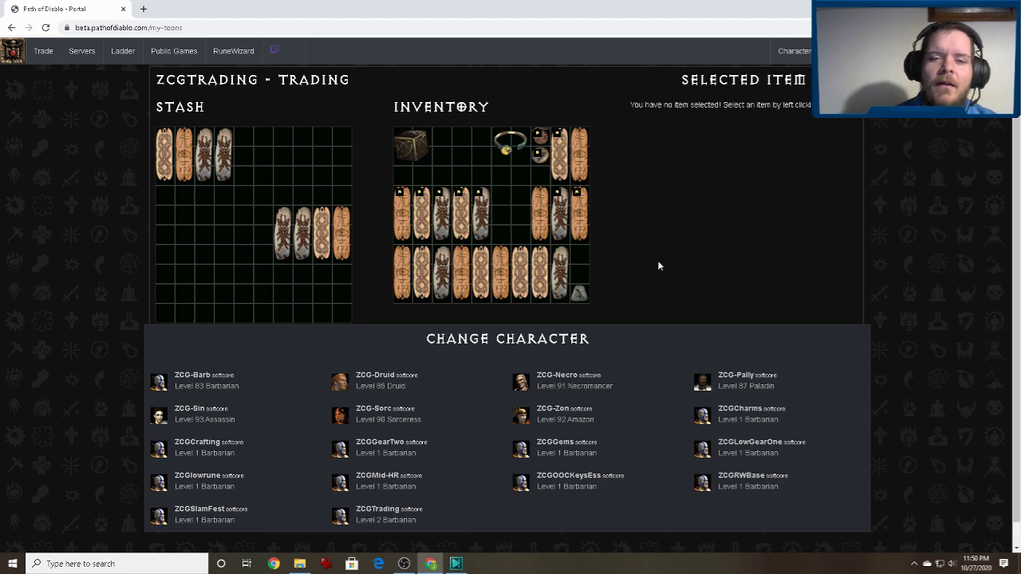
pyautogui.moveTo(584, 219)
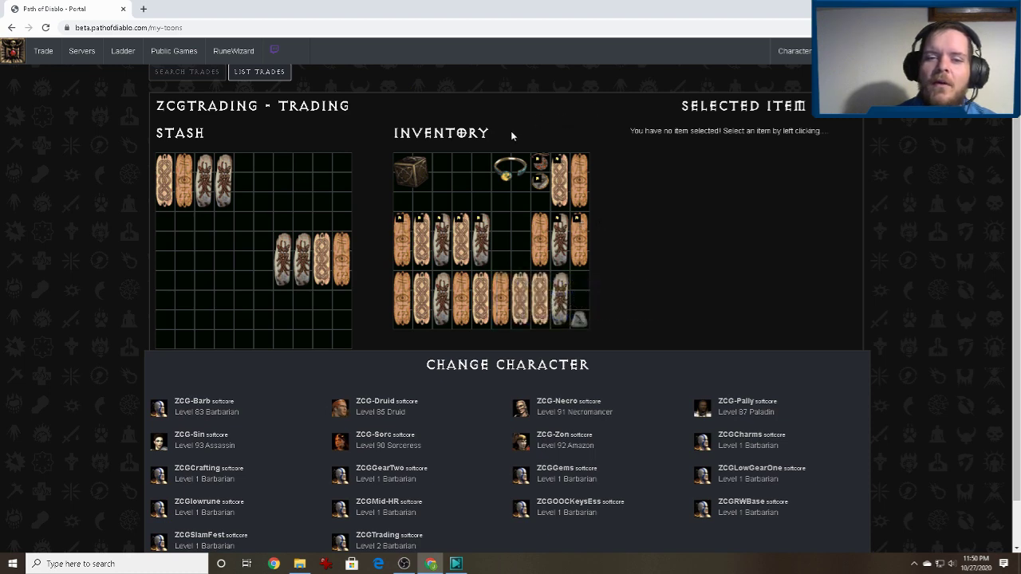
# Select the Griffon's Eye diadem and enter 'Taking Offers 12HR+' as its asking price
pyautogui.click(508, 165)
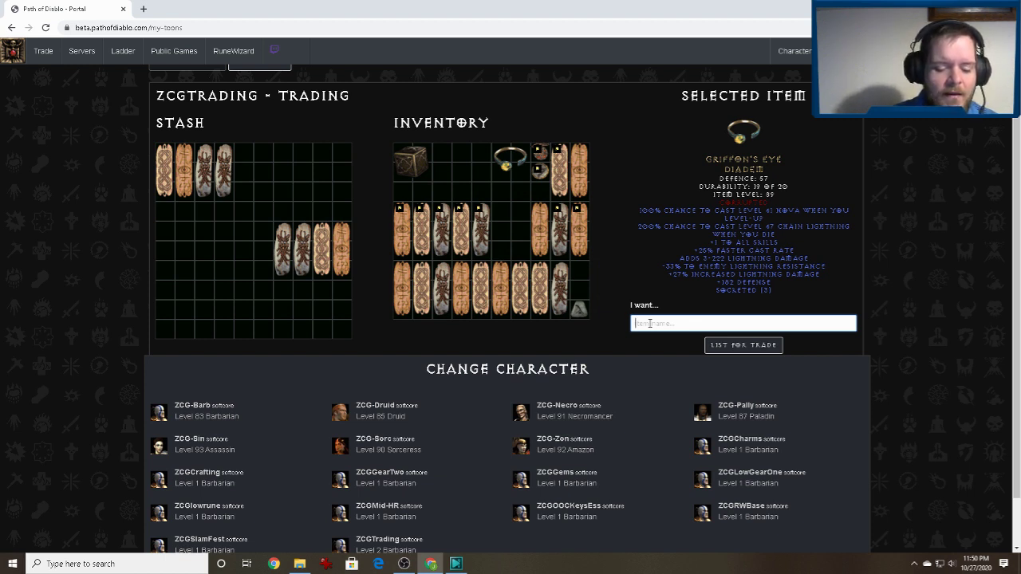
pyautogui.write('Taking Offers')
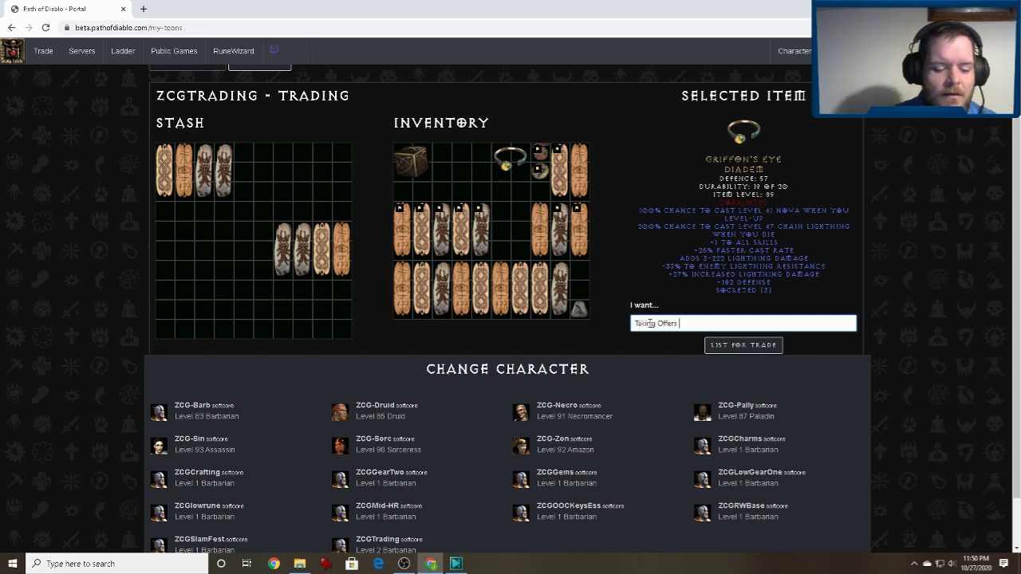
pyautogui.write(' 12HR+')
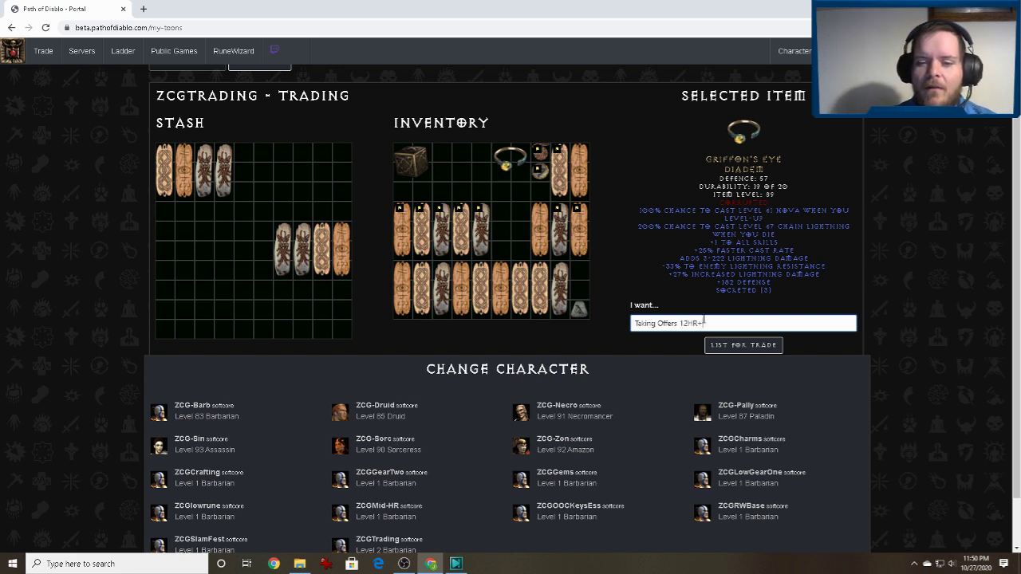
pyautogui.click(709, 323)
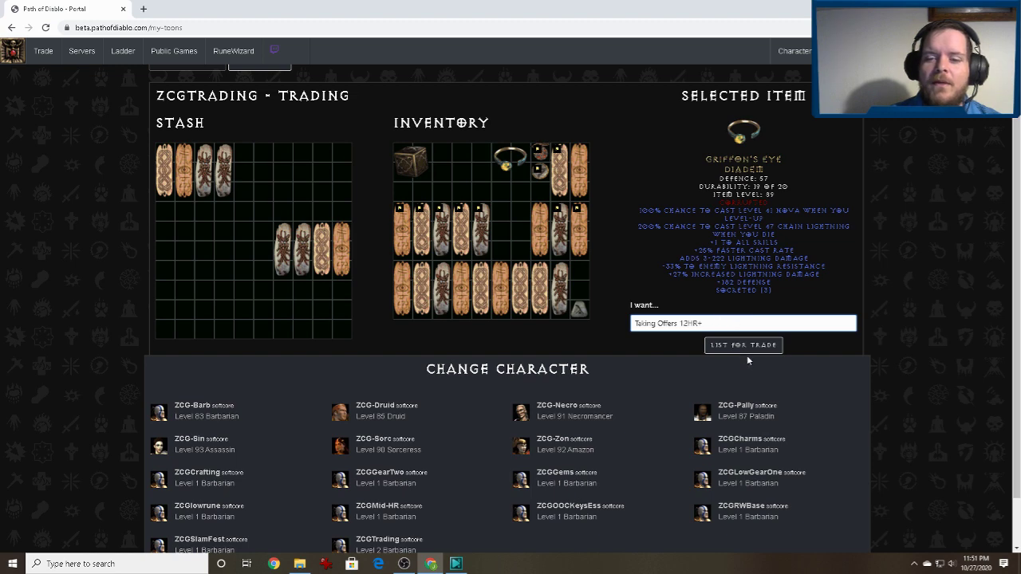
# List the diadem for trade and read the stat cards of the inventory's spiritual grand charms
pyautogui.click(724, 348)
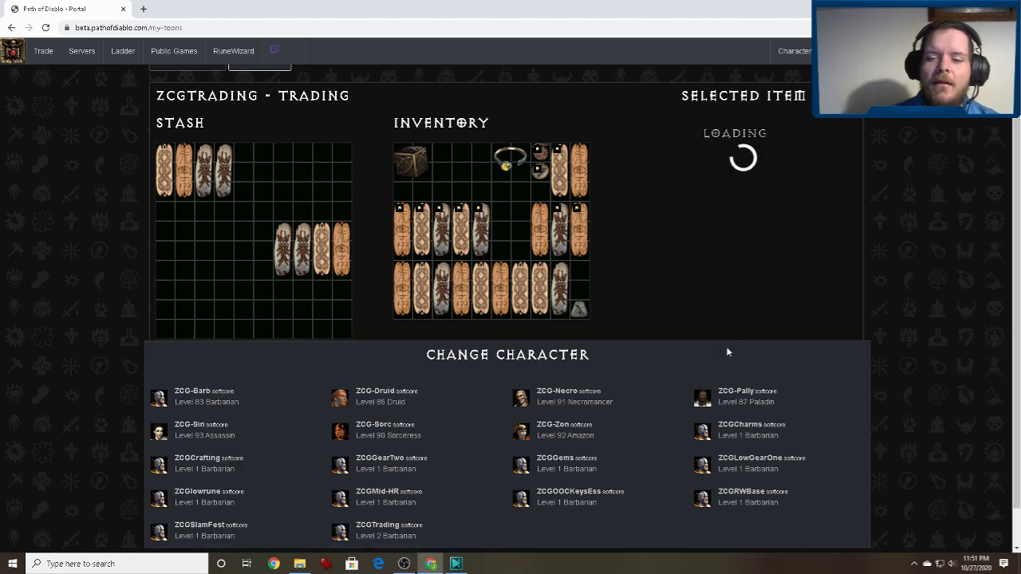
pyautogui.moveTo(500, 159)
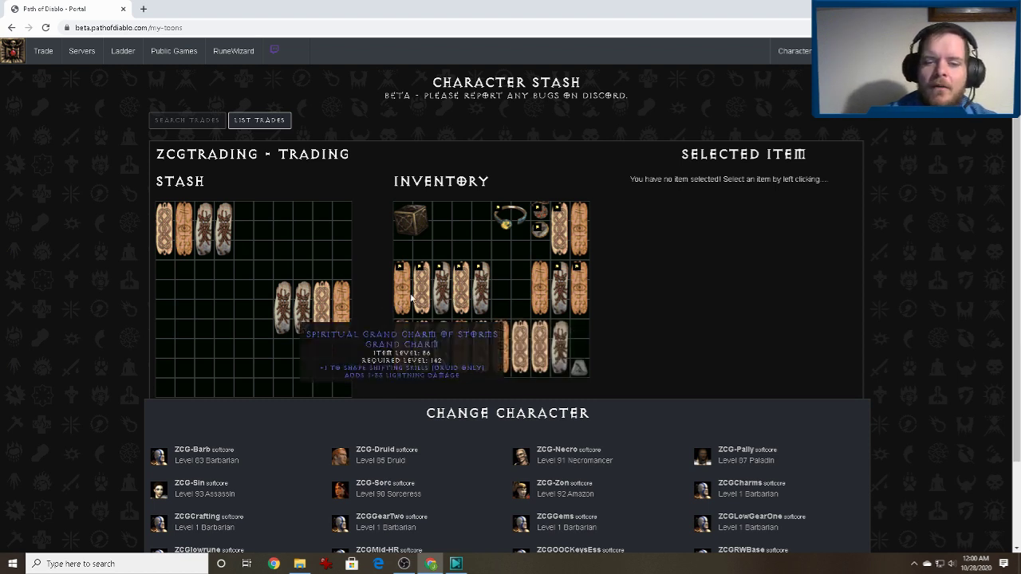
pyautogui.moveTo(484, 297)
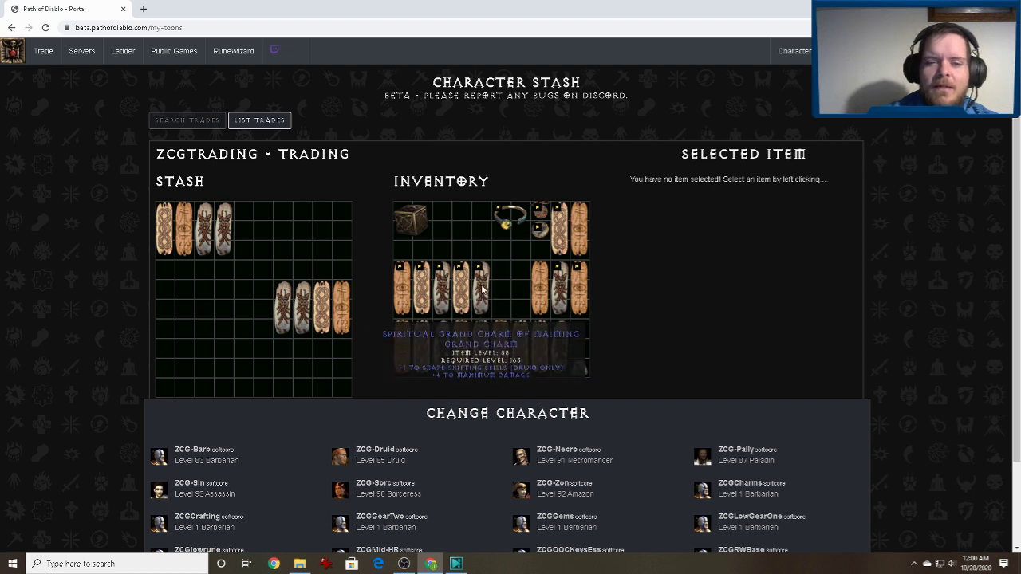
pyautogui.moveTo(449, 296)
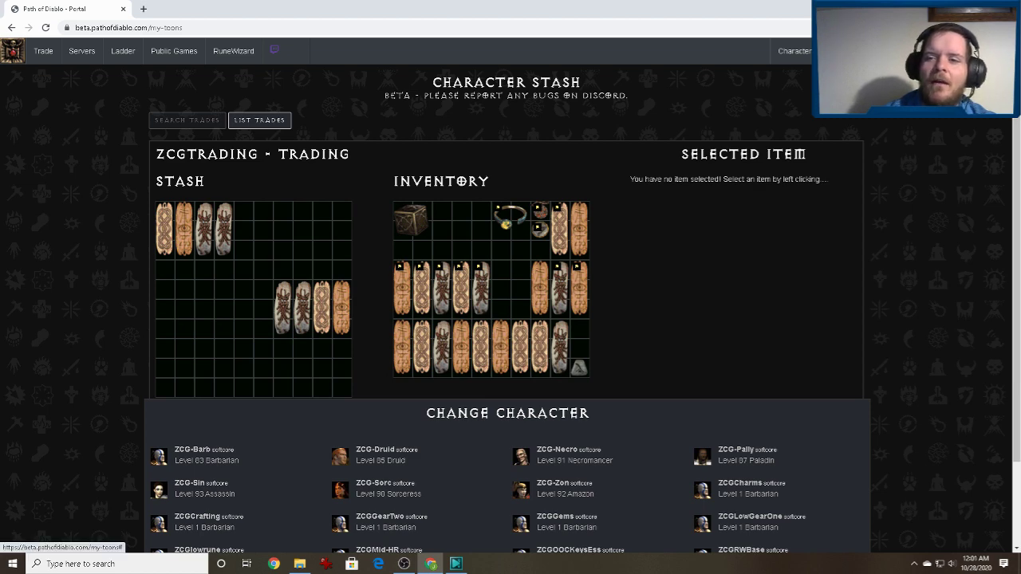
# Delete the maiming, quality, plain, glacier and storms spiritual grand charm listings from the account's trades
pyautogui.click(878, 80)
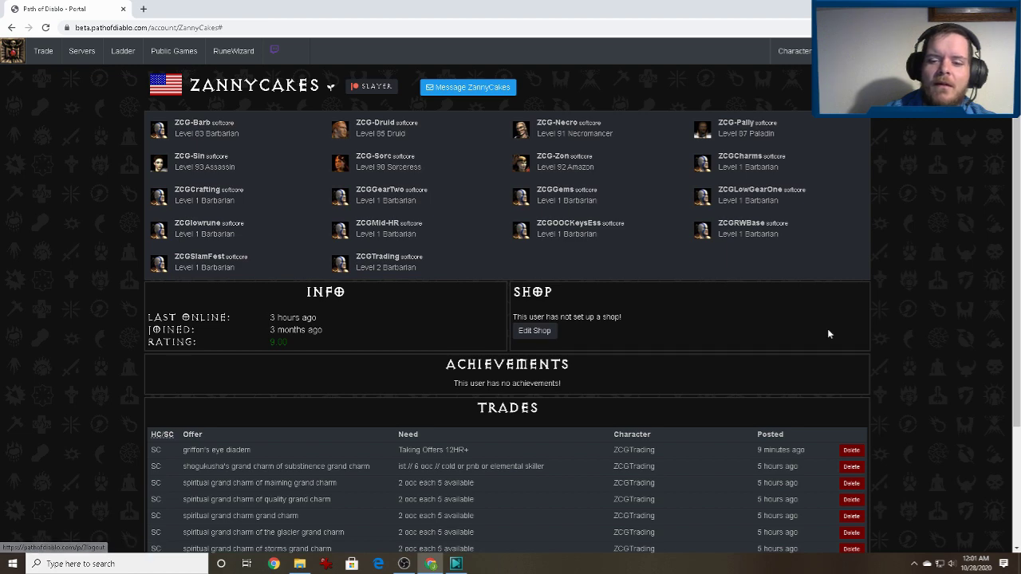
pyautogui.scroll(-2, 827, 329)
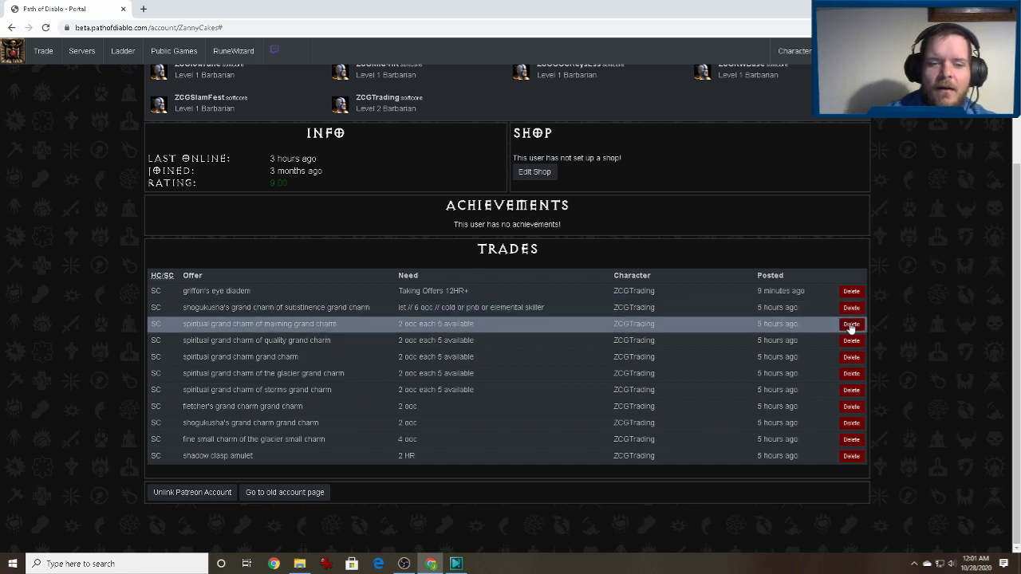
pyautogui.click(851, 325)
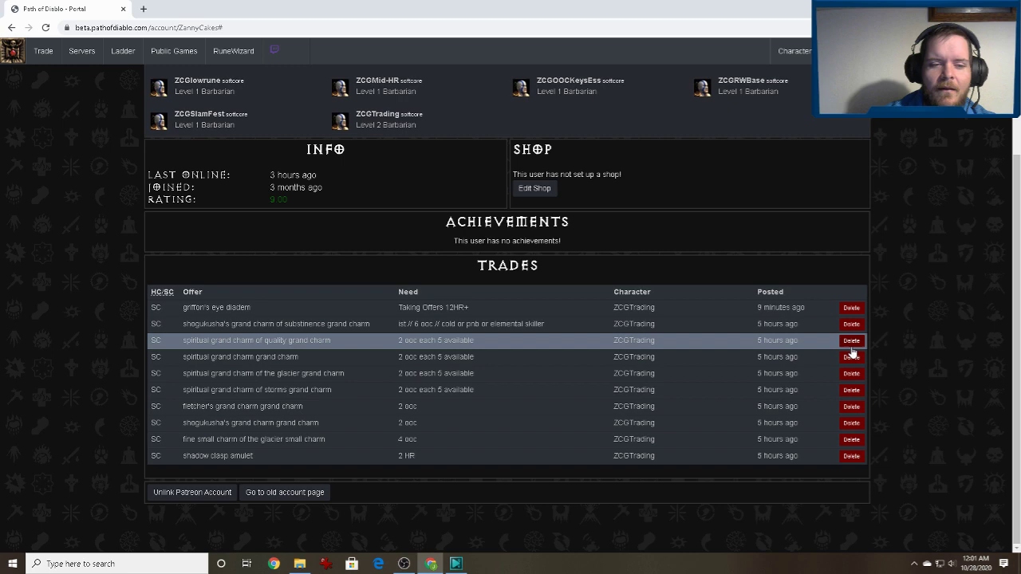
pyautogui.click(853, 344)
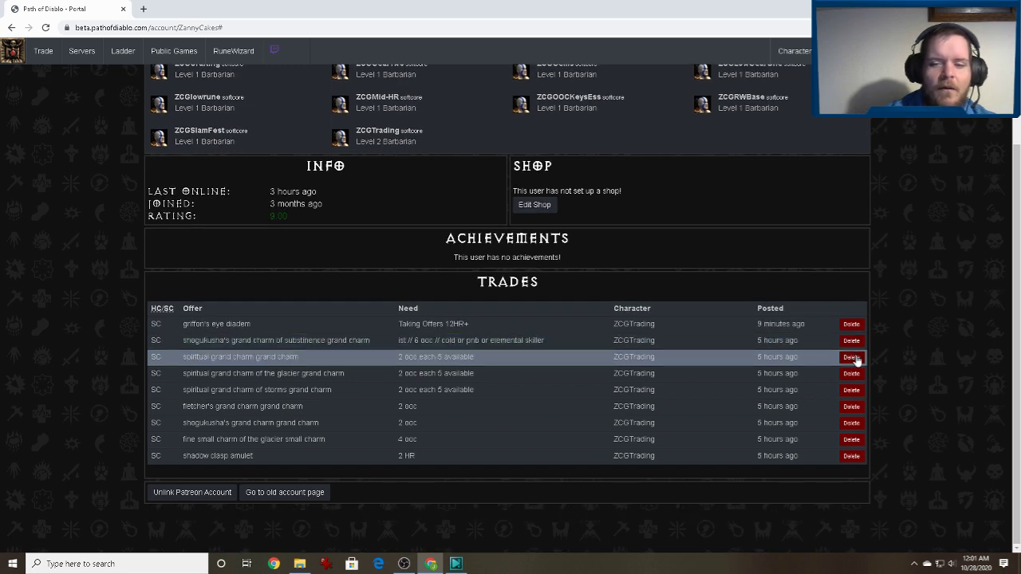
pyautogui.click(852, 358)
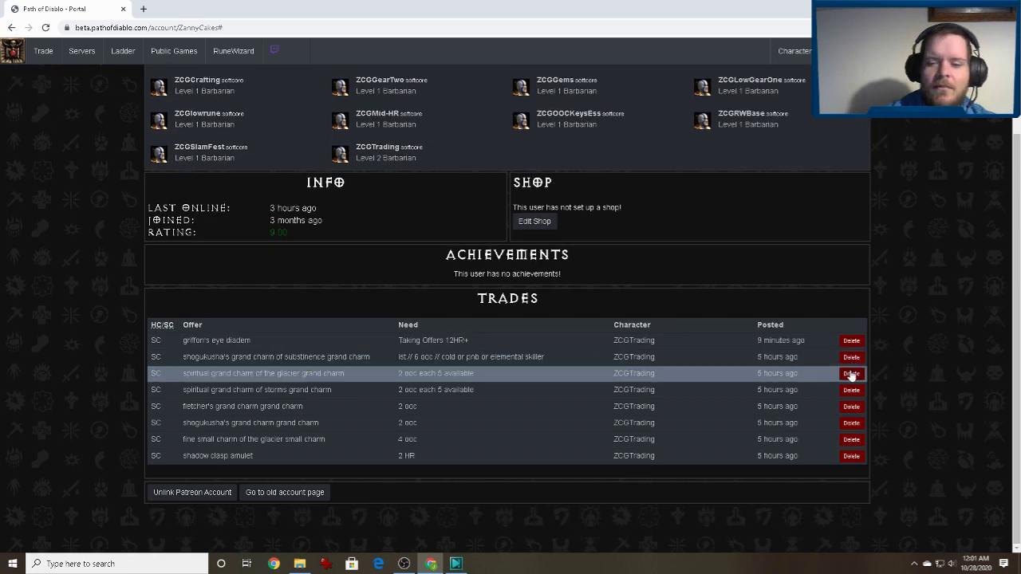
pyautogui.click(851, 374)
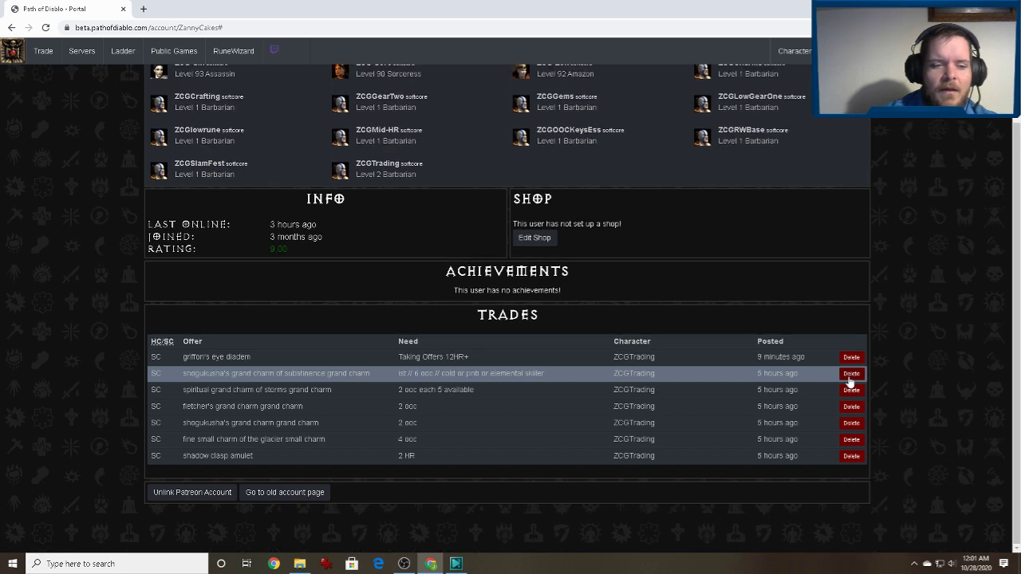
pyautogui.click(850, 390)
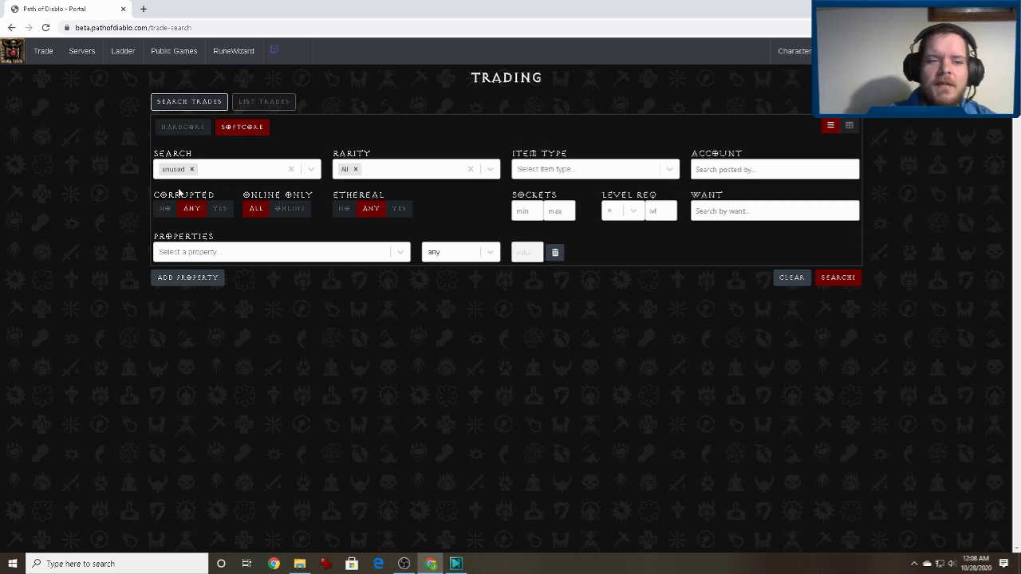
# Search softcore trades for 'unused' and scroll down to the Unused item listings
pyautogui.click(838, 280)
pyautogui.scroll(-1, 110, 299)
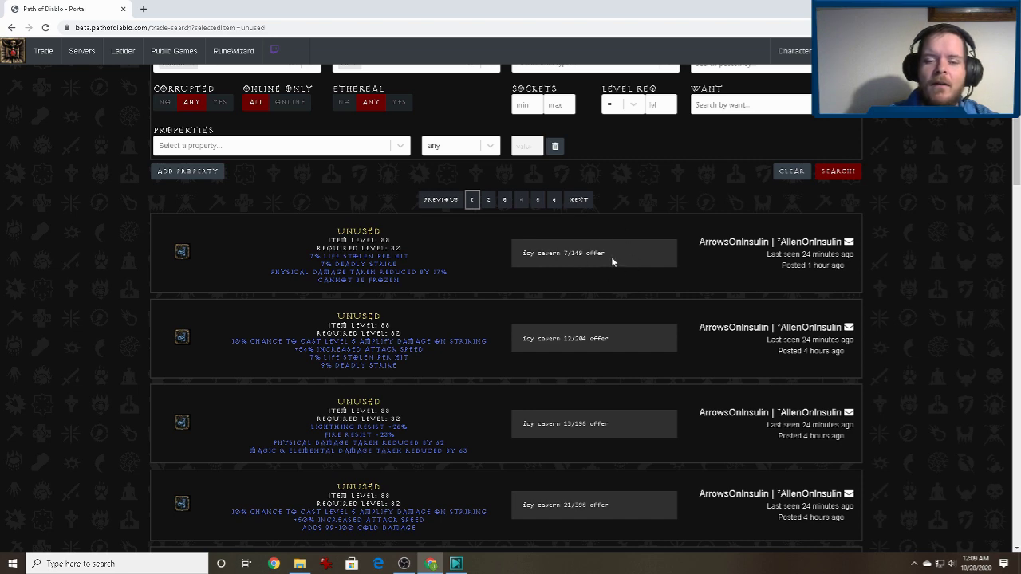
pyautogui.scroll(-5, 483, 288)
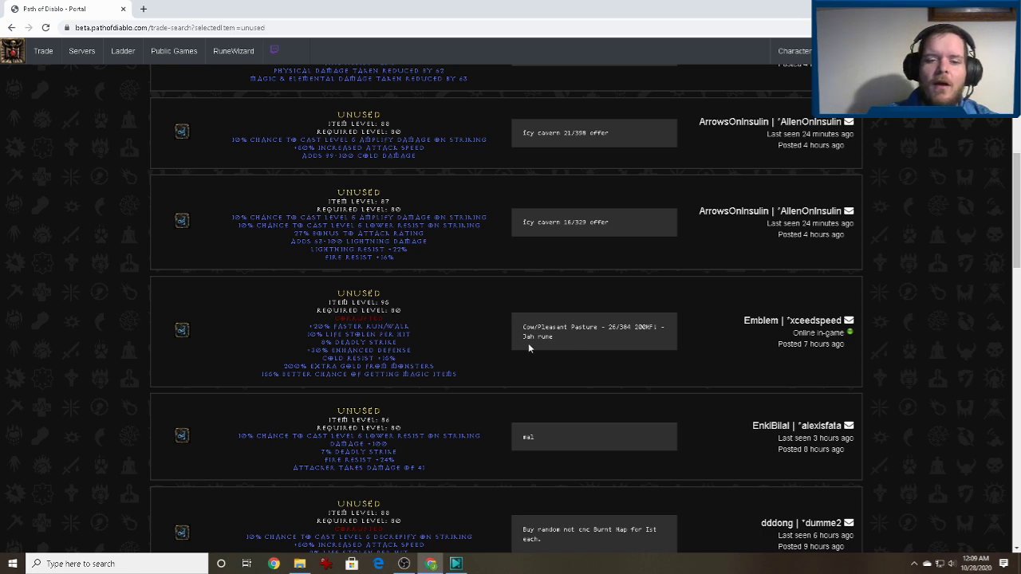
pyautogui.scroll(-3, 528, 343)
pyautogui.scroll(-1, 456, 323)
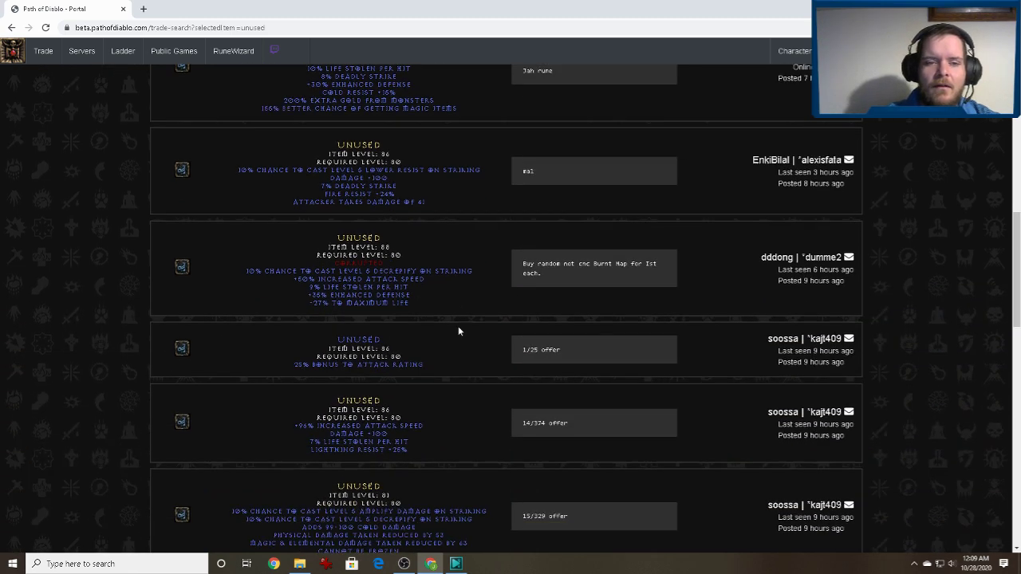
pyautogui.scroll(1, 495, 249)
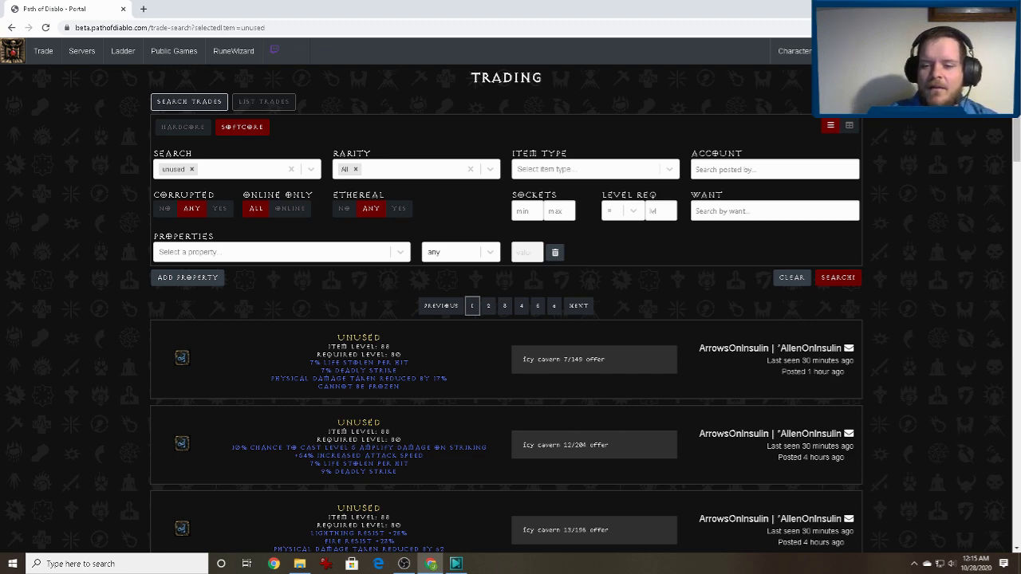
pyautogui.scroll(-1, 833, 383)
pyautogui.scroll(-1, 808, 391)
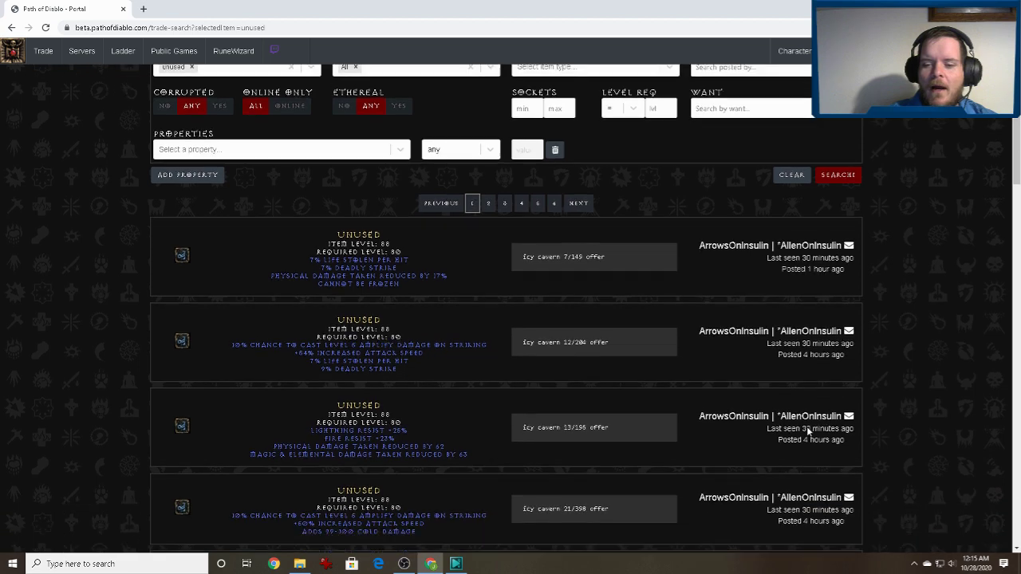
pyautogui.scroll(-2, 801, 329)
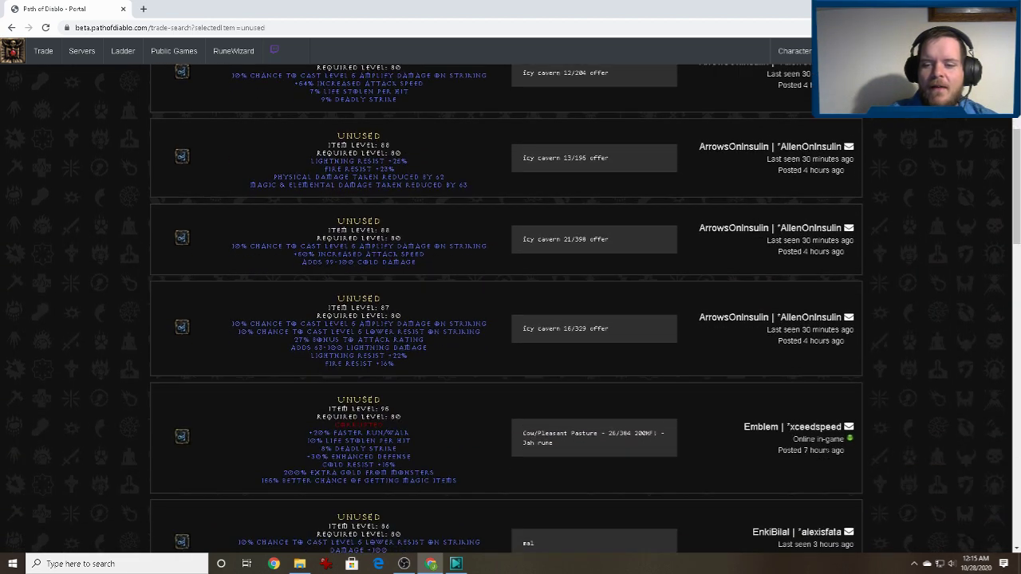
pyautogui.scroll(-2, 781, 463)
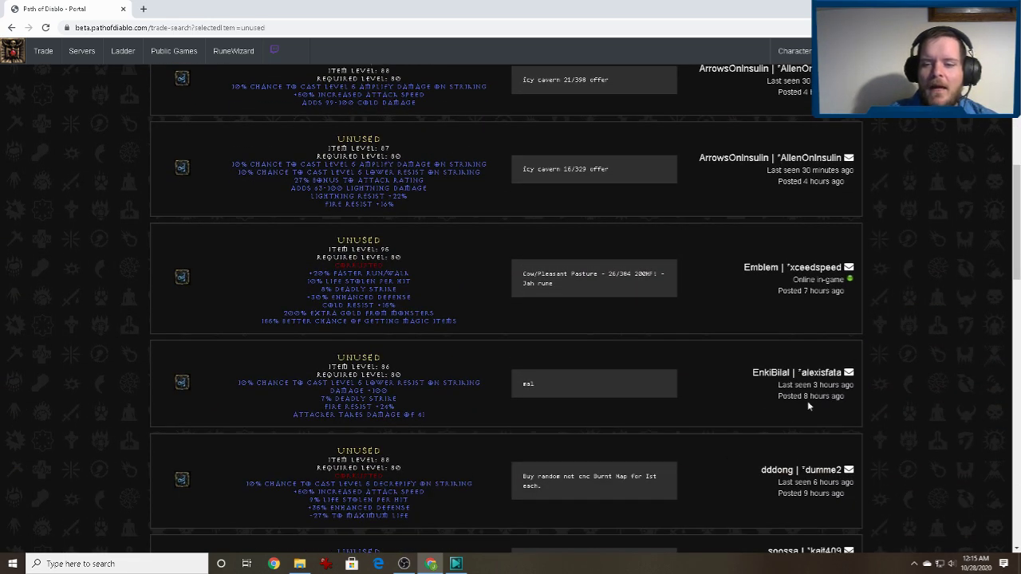
pyautogui.scroll(1, 764, 389)
pyautogui.scroll(6, 761, 399)
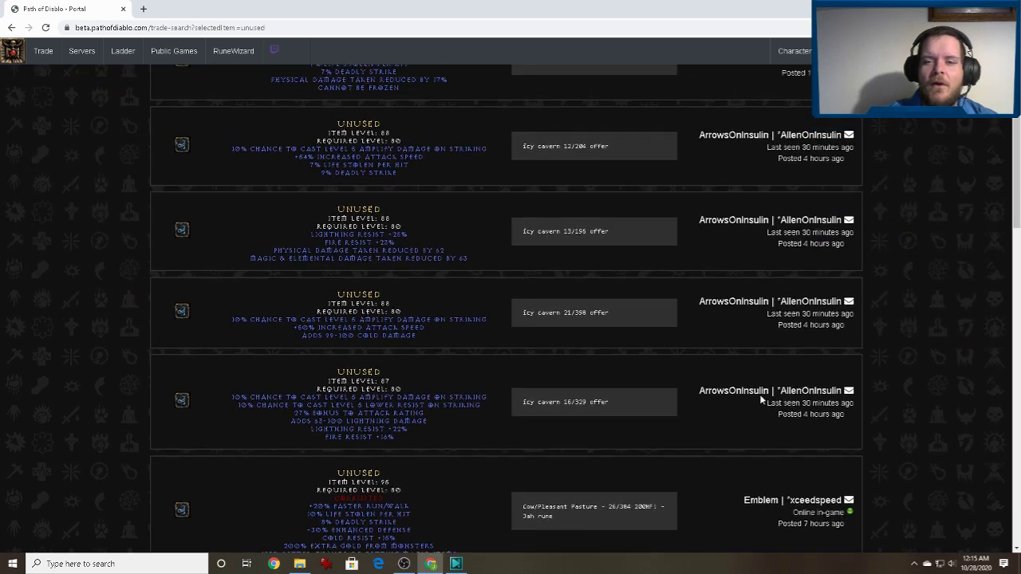